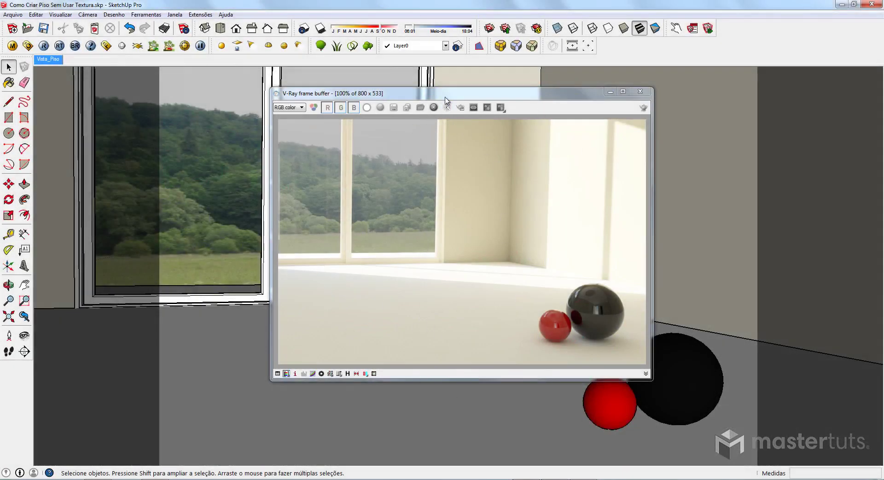
# Step: Compare the V-Ray render of the white-floored room, then close the frame buffer
pyautogui.moveTo(445, 94); pyautogui.dragTo(334, 56)
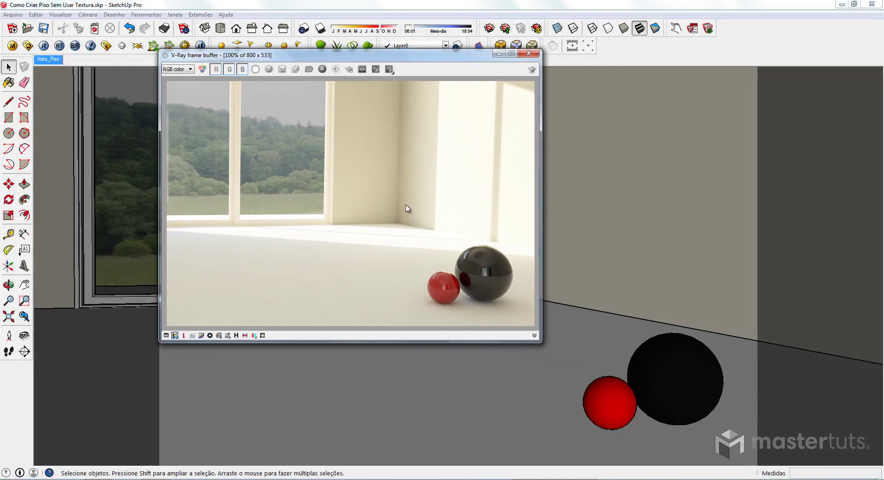
pyautogui.moveTo(363, 59)
pyautogui.mouseDown()
pyautogui.moveTo(450, 102)
pyautogui.moveTo(514, 108)
pyautogui.mouseUp()
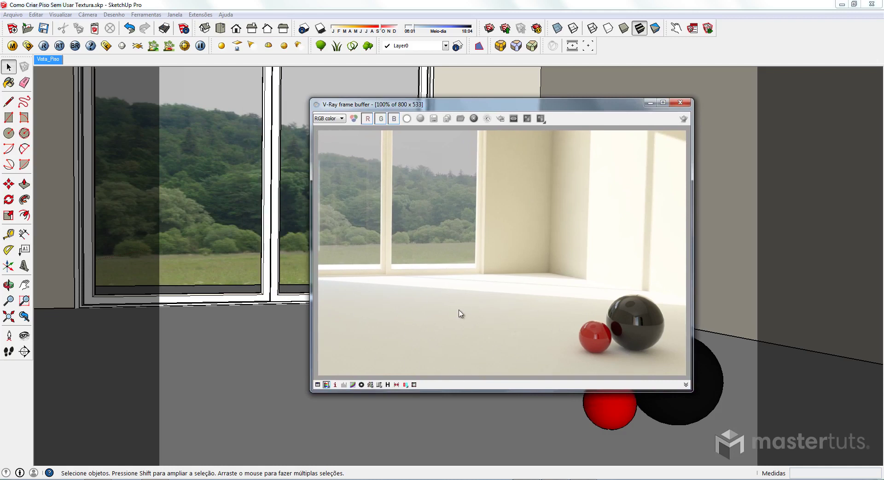
pyautogui.click(681, 103)
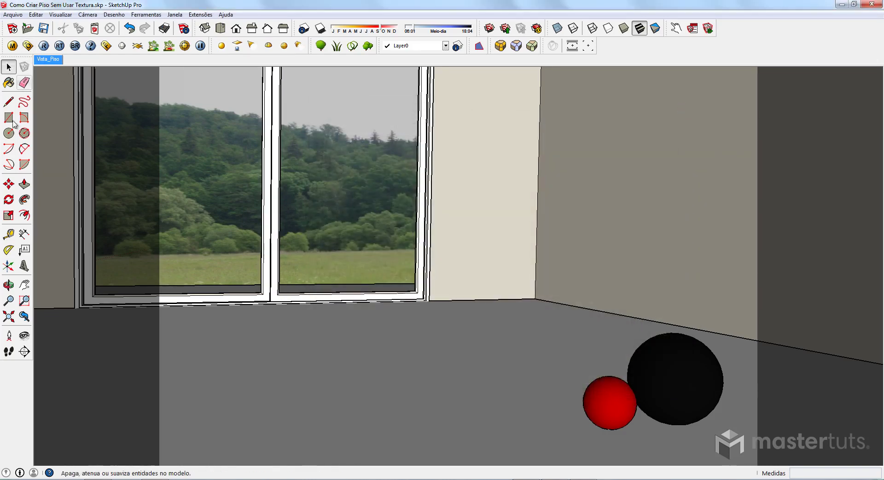
# Step: Zoom out and orbit to frame open ground beside the building
pyautogui.click(8, 317)
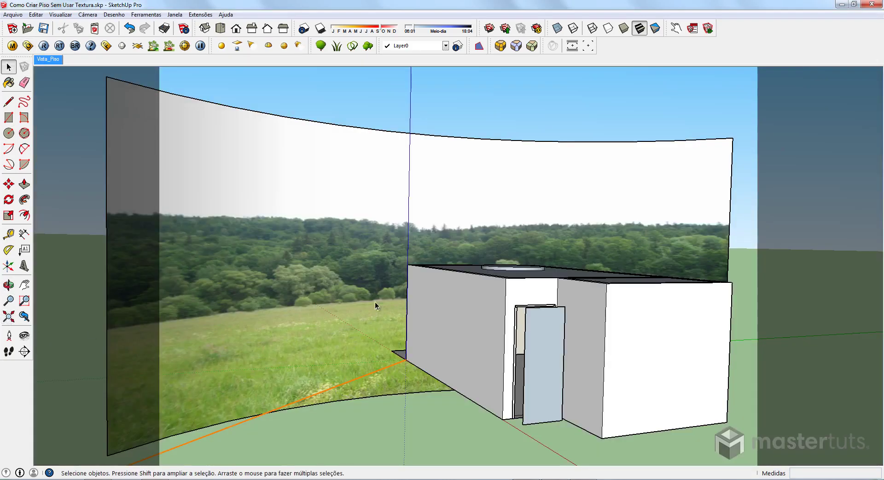
pyautogui.moveTo(95, 331)
pyautogui.mouseDown(button='middle')
pyautogui.moveTo(424, 365)
pyautogui.moveTo(499, 392)
pyautogui.moveTo(525, 377)
pyautogui.moveTo(554, 317)
pyautogui.mouseUp(button='middle')
pyautogui.scroll(1, 554, 314)
pyautogui.scroll(2, 518, 339)
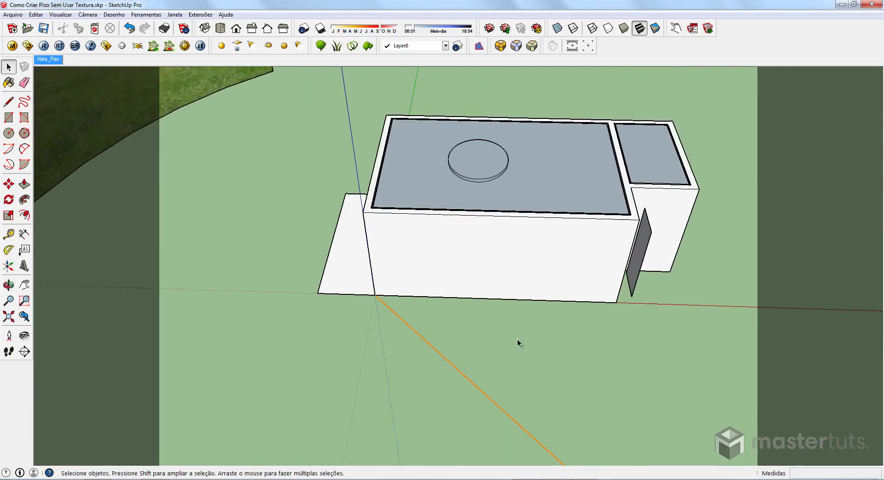
pyautogui.scroll(3, 515, 336)
pyautogui.moveTo(472, 319); pyautogui.dragTo(484, 337, button='middle')
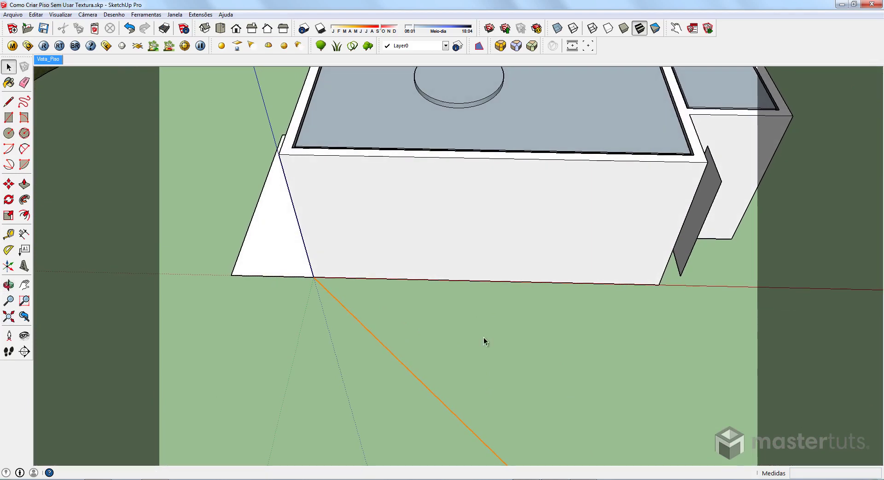
# Step: Draw a 0,6 × 0,6 m square face on the ground with the Rectangle tool
pyautogui.press('r')
pyautogui.click(476, 328)
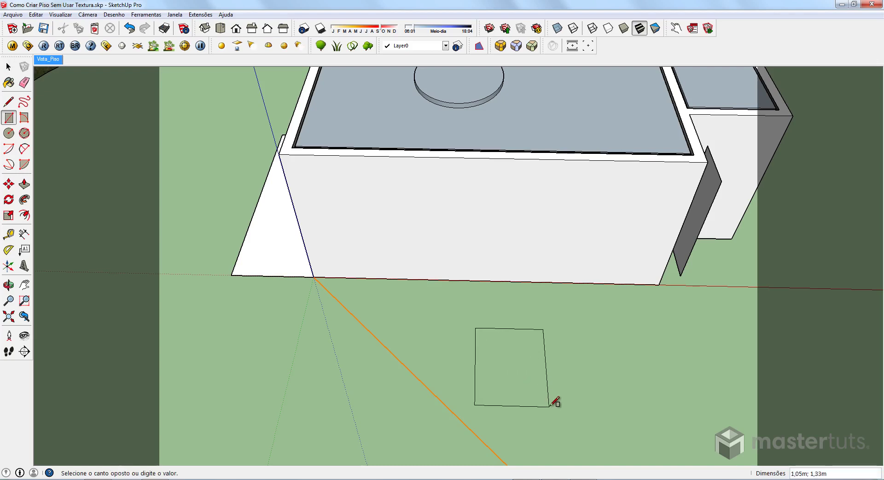
pyautogui.write(',6;,6')
pyautogui.press('Return')
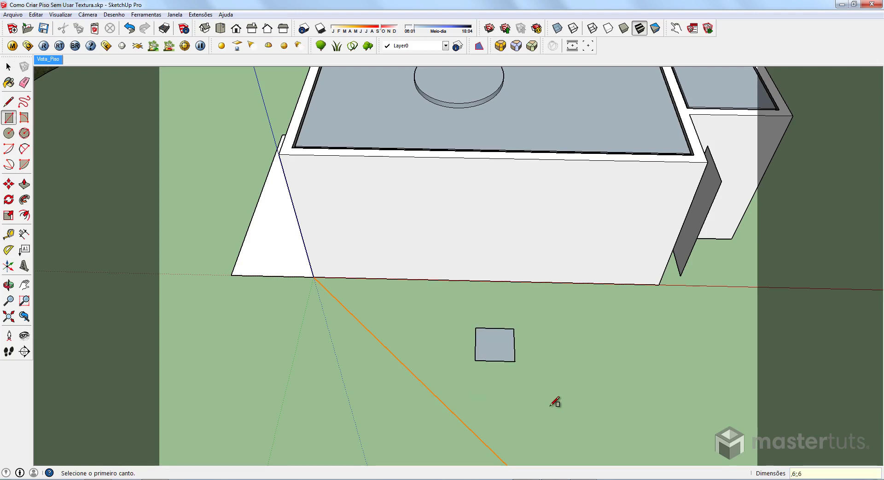
pyautogui.scroll(3, 491, 339)
pyautogui.scroll(2, 496, 347)
pyautogui.scroll(2, 493, 344)
pyautogui.moveTo(493, 343)
pyautogui.mouseDown(button='middle')
pyautogui.moveTo(490, 297)
pyautogui.moveTo(495, 322)
pyautogui.mouseUp(button='middle')
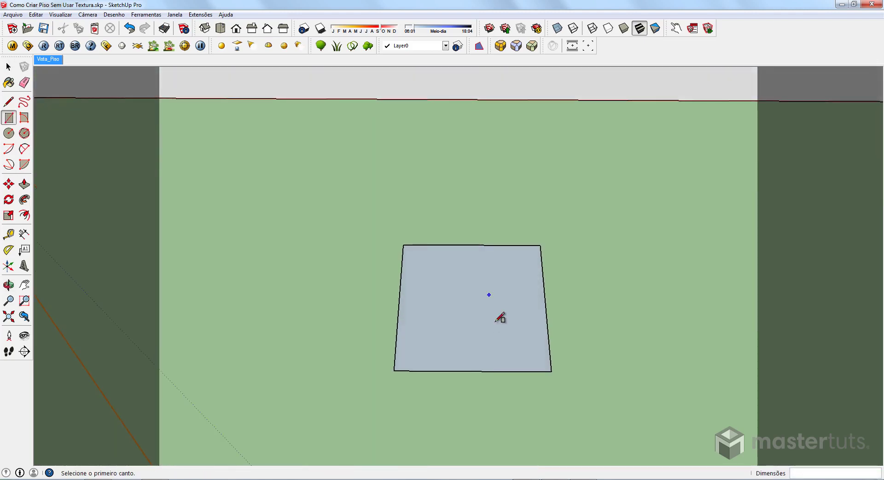
# Step: Offset the square's outline by 0,001 m to create a hairline border
pyautogui.press('f')
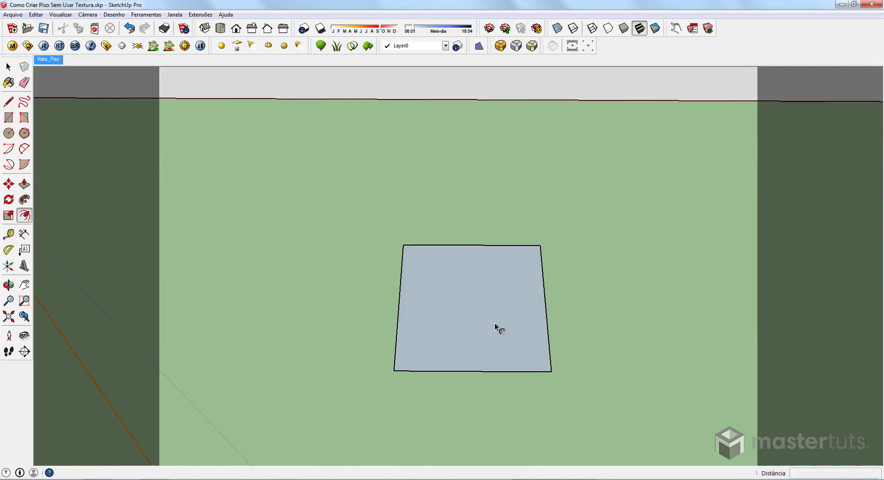
pyautogui.click(500, 308)
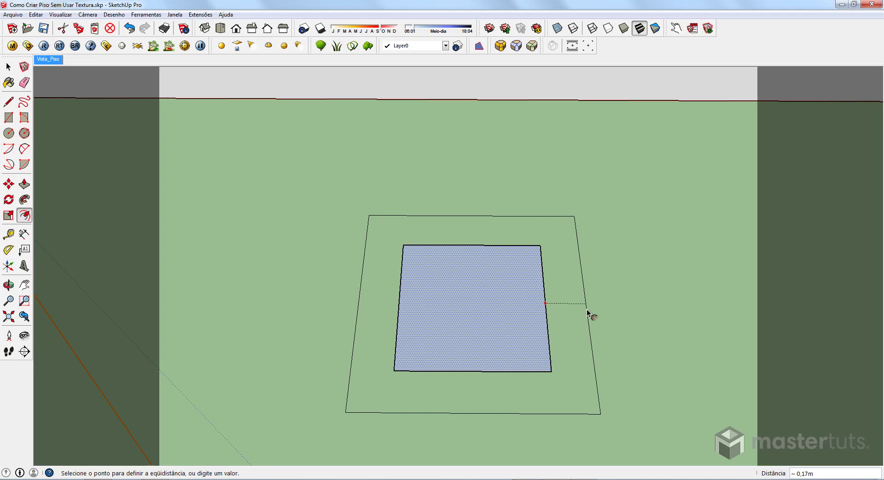
pyautogui.write(',001')
pyautogui.press('Return')
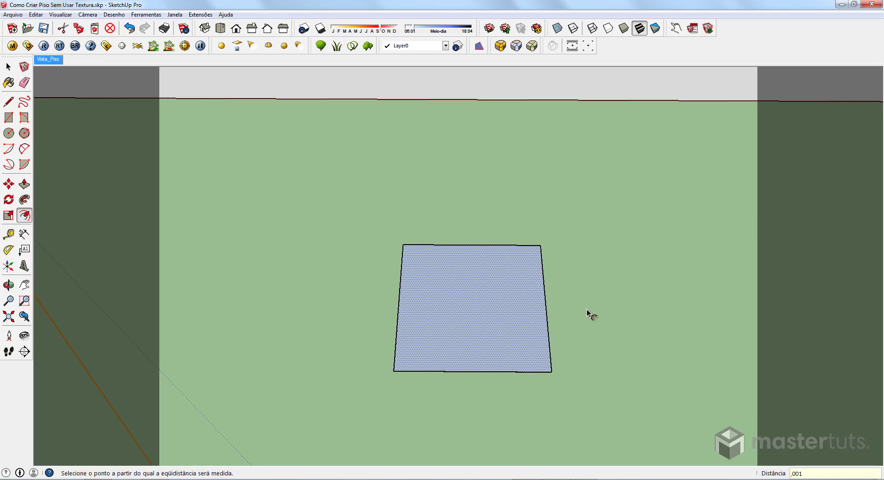
# Step: Orbit and zoom to inspect the offset square from above
pyautogui.moveTo(587, 314); pyautogui.dragTo(394, 271, button='middle')
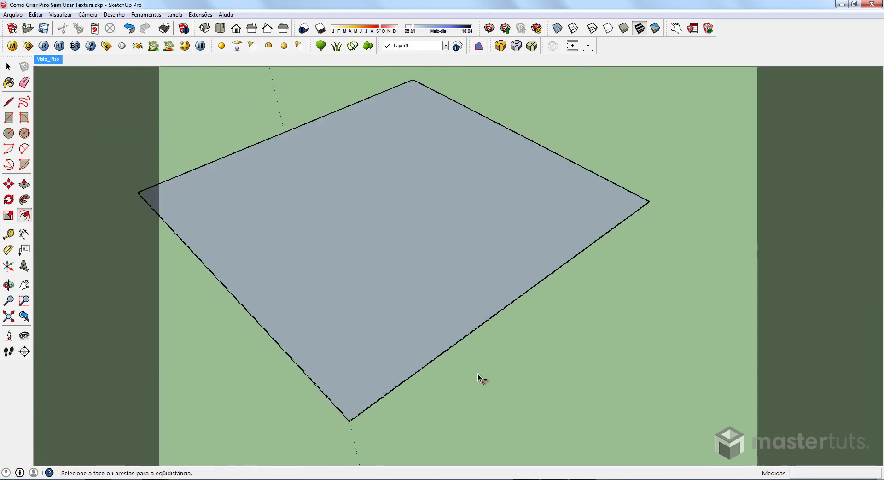
pyautogui.scroll(3, 482, 379)
pyautogui.scroll(-3, 571, 347)
pyautogui.moveTo(533, 321); pyautogui.dragTo(687, 371, button='middle')
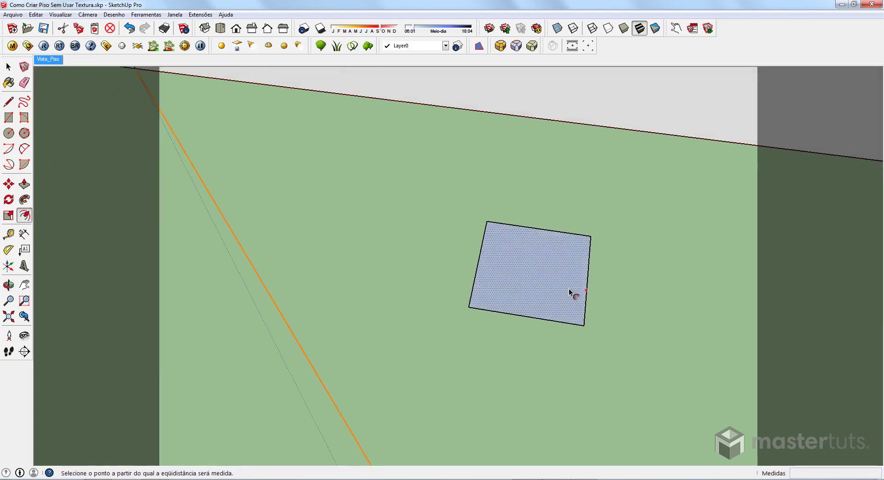
pyautogui.moveTo(575, 292); pyautogui.dragTo(603, 299, button='middle')
pyautogui.scroll(3, 604, 299)
pyautogui.scroll(3, 579, 309)
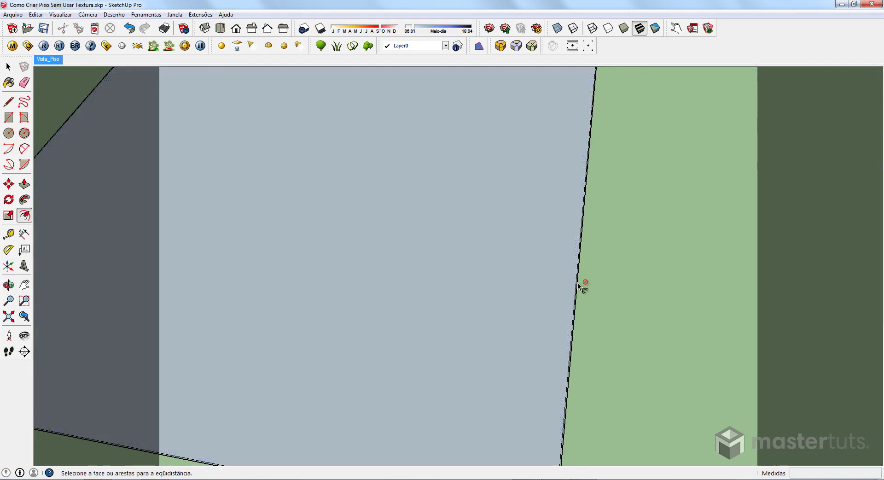
pyautogui.scroll(1, 581, 290)
pyautogui.scroll(-1, 554, 321)
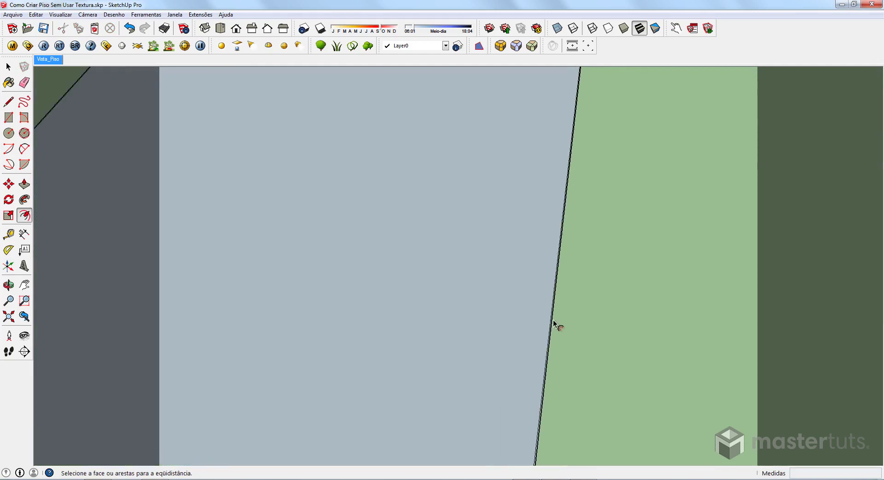
pyautogui.scroll(-3, 554, 320)
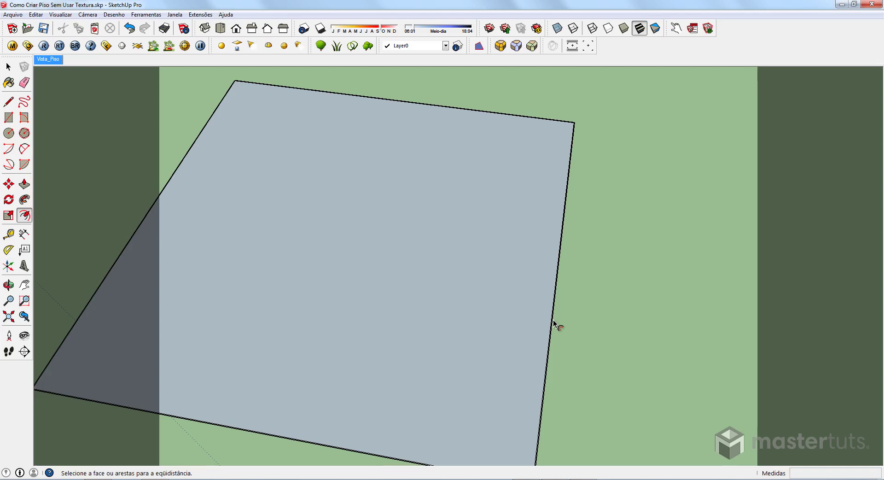
# Step: Box-select the square face together with its edges
pyautogui.moveTo(582, 282); pyautogui.dragTo(508, 350, button='middle')
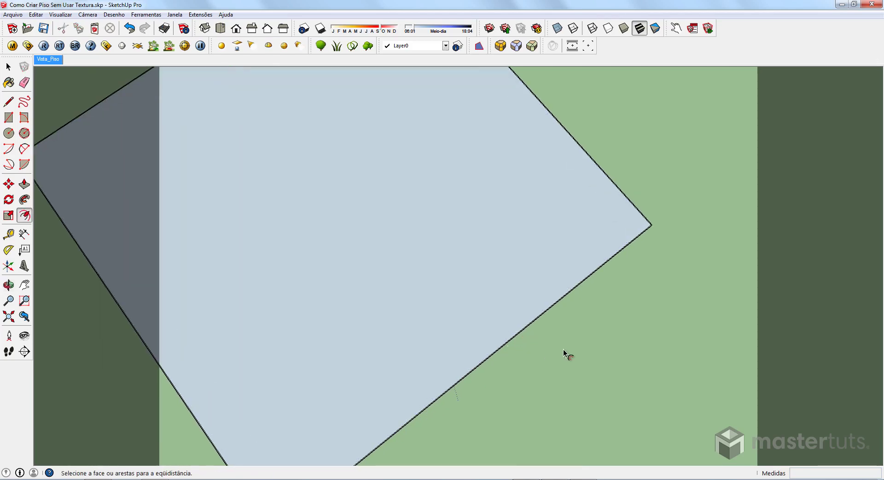
pyautogui.moveTo(430, 272); pyautogui.dragTo(609, 198, button='middle')
pyautogui.scroll(-3, 610, 198)
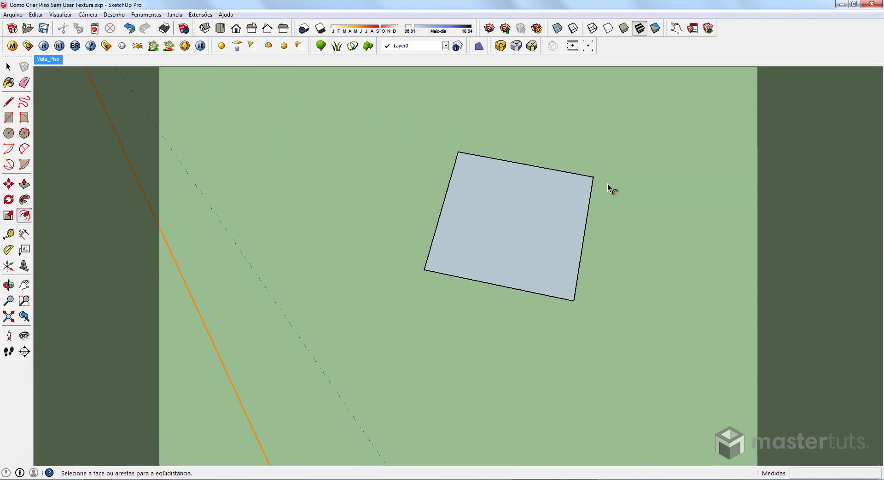
pyautogui.press('space')
pyautogui.moveTo(612, 165); pyautogui.dragTo(529, 230)
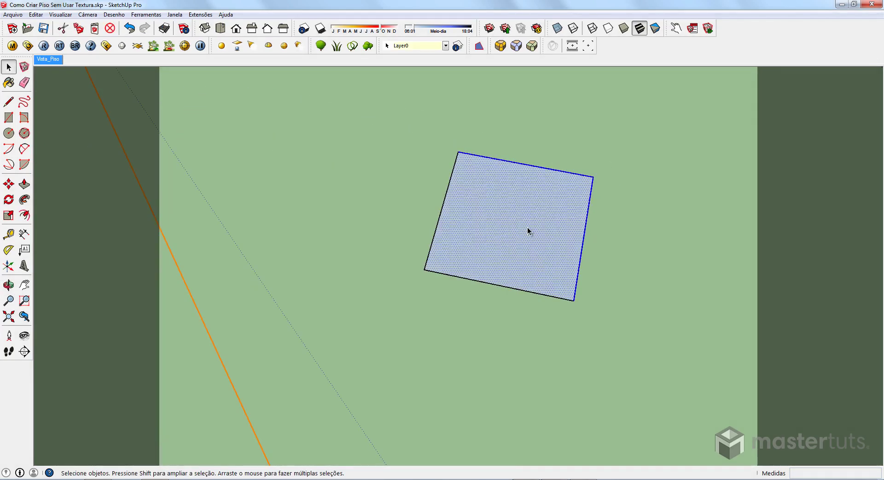
# Step: Reverse the selected square's faces so its white front faces up
pyautogui.rightClick(534, 204)
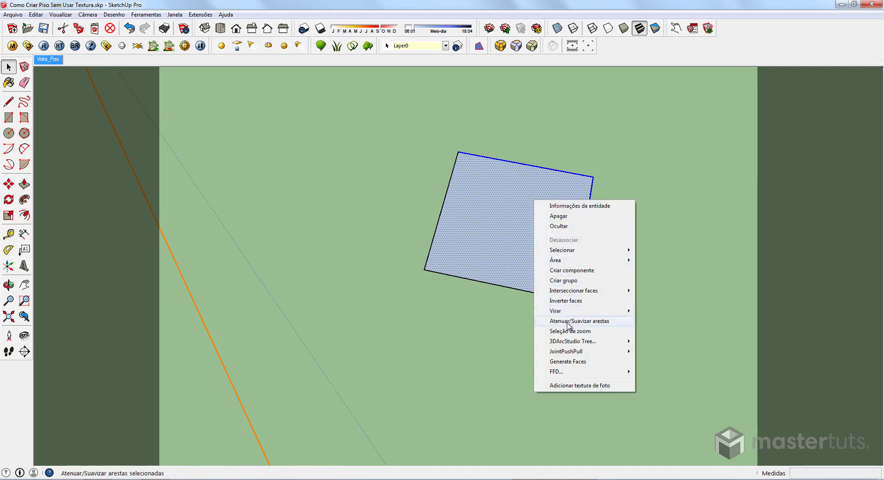
pyautogui.click(566, 300)
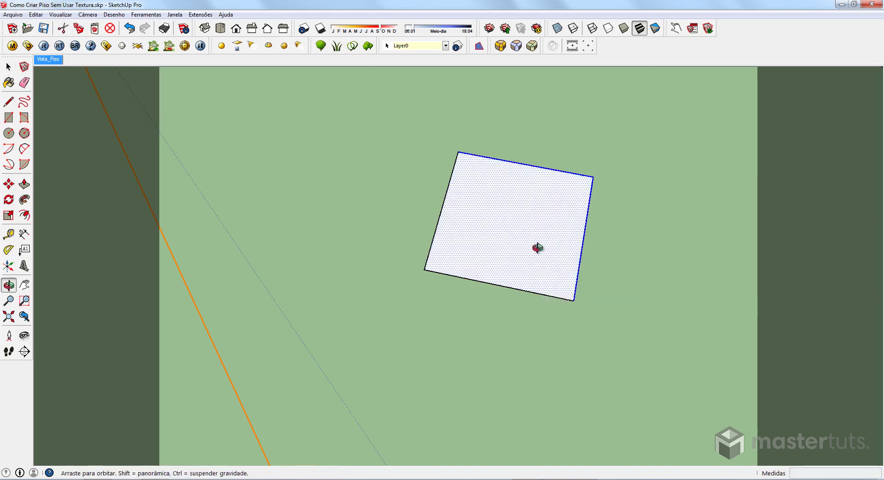
pyautogui.scroll(2, 568, 265)
pyautogui.scroll(3, 581, 228)
pyautogui.moveTo(580, 228)
pyautogui.mouseDown(button='middle')
pyautogui.moveTo(560, 278)
pyautogui.moveTo(570, 241)
pyautogui.moveTo(610, 245)
pyautogui.moveTo(551, 340)
pyautogui.moveTo(634, 274)
pyautogui.moveTo(650, 299)
pyautogui.mouseUp(button='middle')
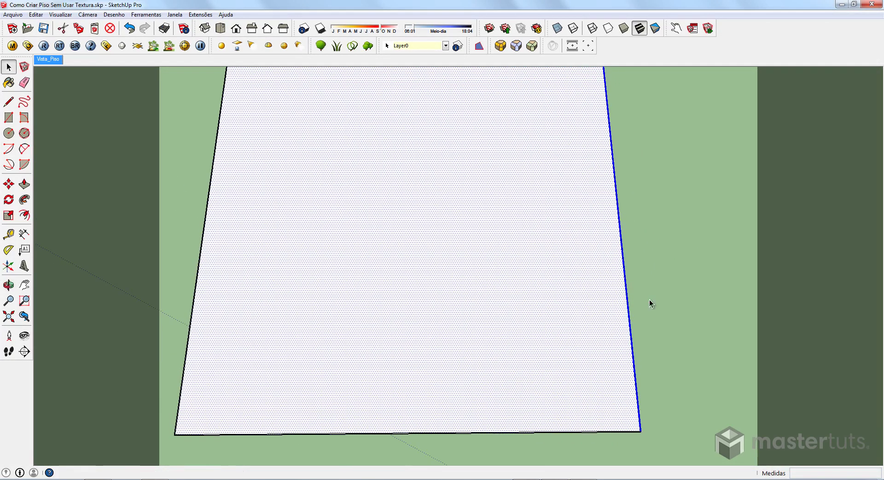
pyautogui.scroll(-2, 556, 377)
pyautogui.scroll(-2, 556, 377)
pyautogui.moveTo(556, 343); pyautogui.dragTo(551, 358, button='middle')
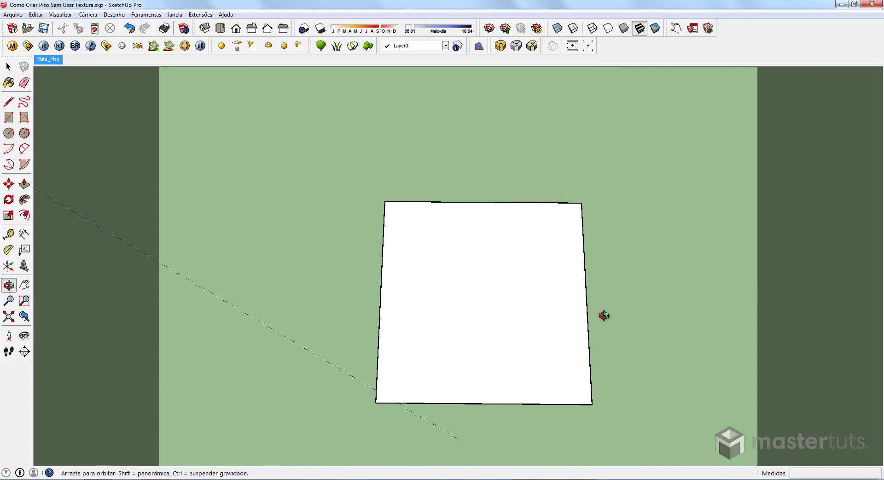
pyautogui.moveTo(604, 316)
pyautogui.mouseDown(button='middle')
pyautogui.moveTo(499, 233)
pyautogui.moveTo(518, 298)
pyautogui.moveTo(523, 262)
pyautogui.mouseUp(button='middle')
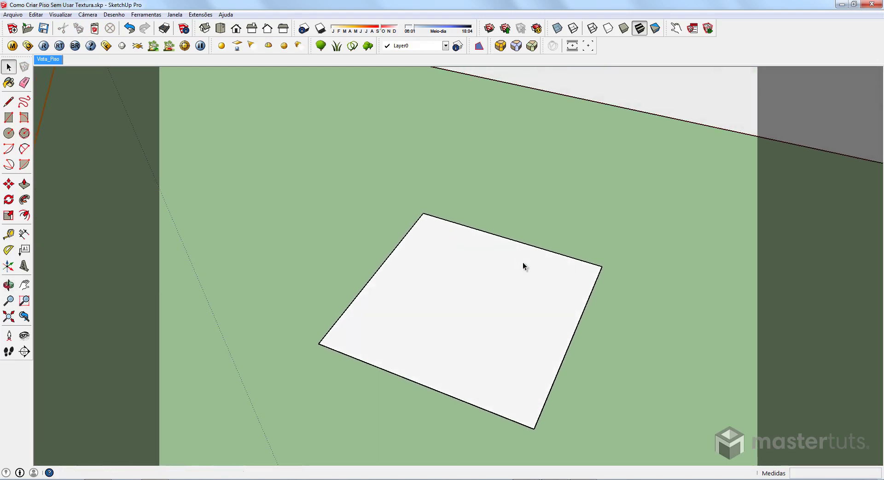
# Step: Paint the square face light cream with Cor_D05 from the Cores collection
pyautogui.press('b')
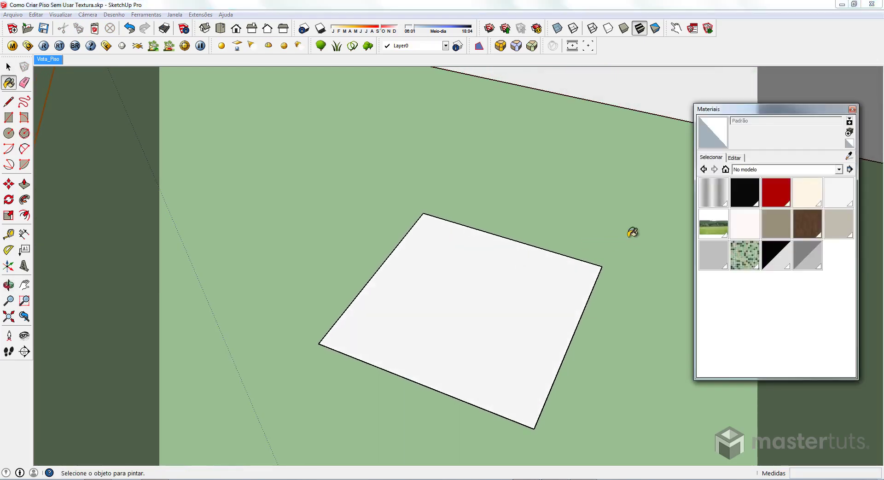
pyautogui.click(768, 170)
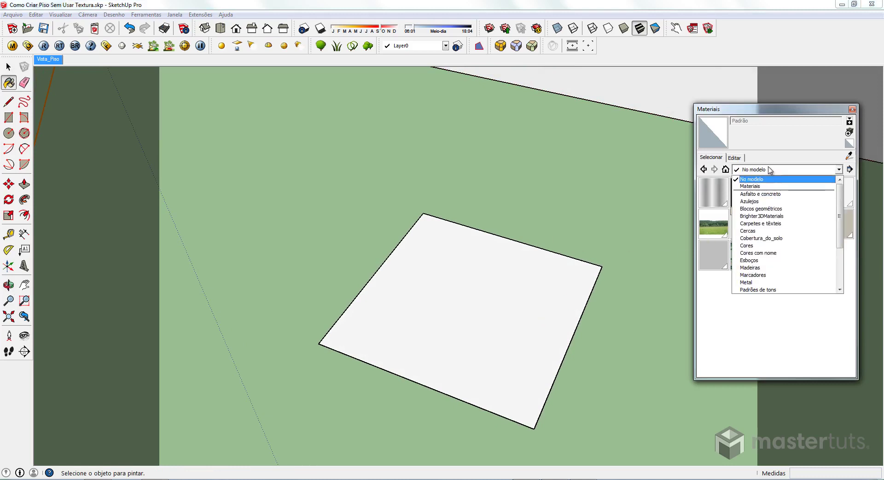
pyautogui.click(756, 246)
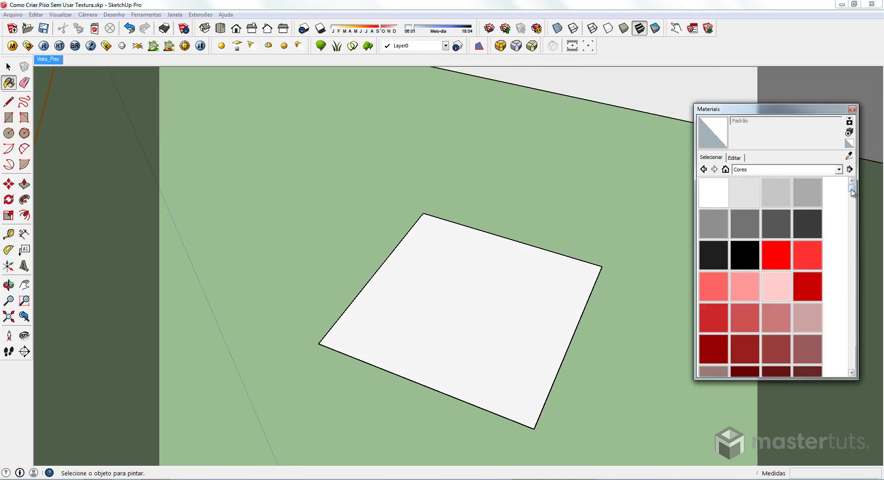
pyautogui.moveTo(854, 192)
pyautogui.mouseDown()
pyautogui.moveTo(857, 247)
pyautogui.moveTo(853, 232)
pyautogui.mouseUp()
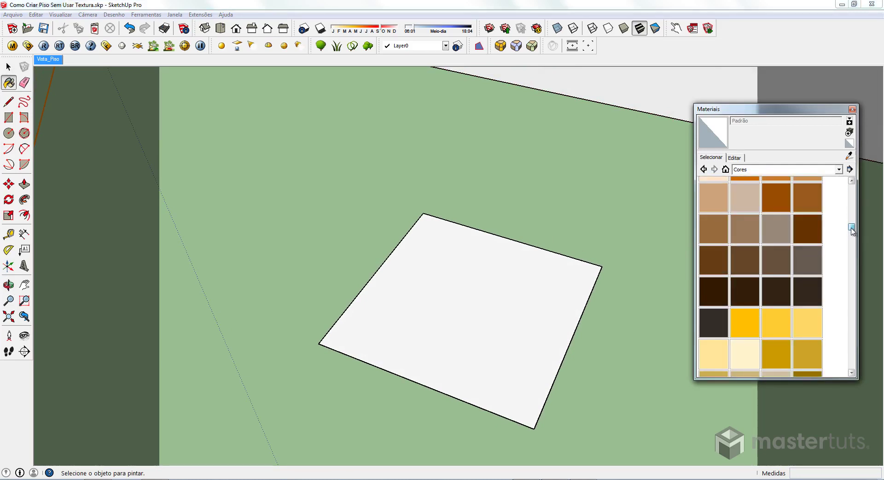
pyautogui.click(744, 354)
pyautogui.click(507, 320)
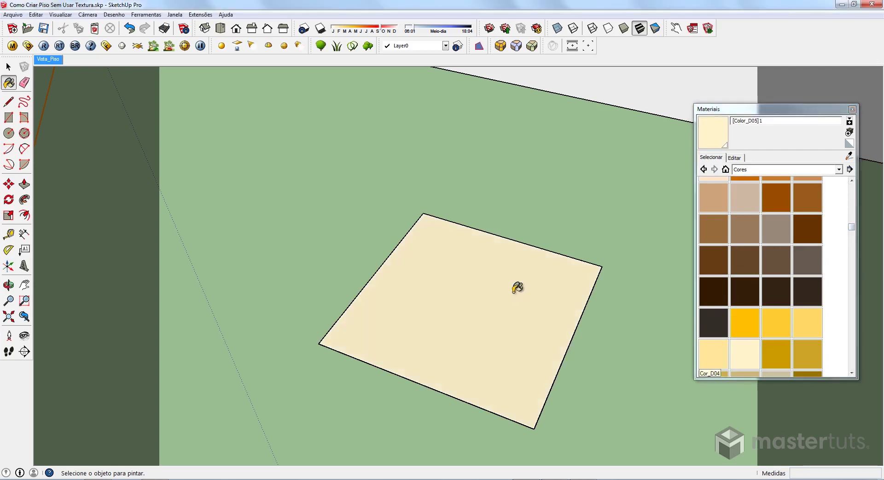
pyautogui.moveTo(514, 292)
pyautogui.mouseDown(button='middle')
pyautogui.moveTo(518, 367)
pyautogui.moveTo(517, 268)
pyautogui.moveTo(533, 276)
pyautogui.mouseUp(button='middle')
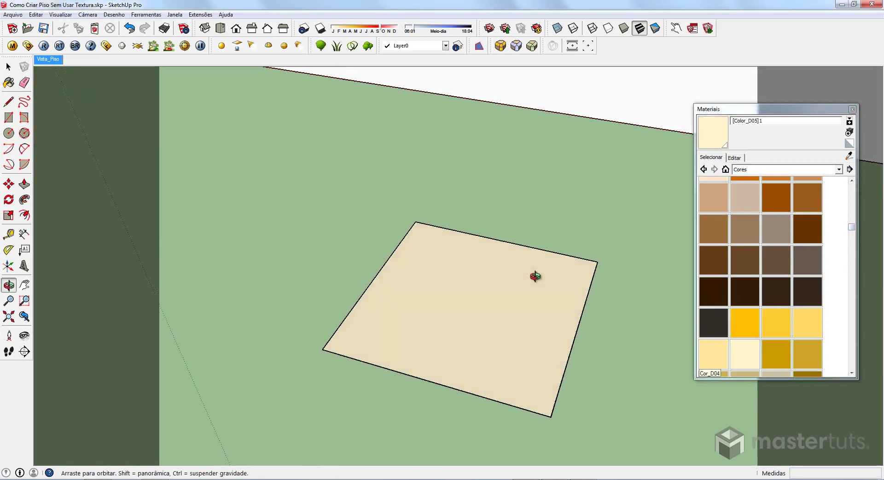
pyautogui.click(735, 157)
pyautogui.click(755, 178)
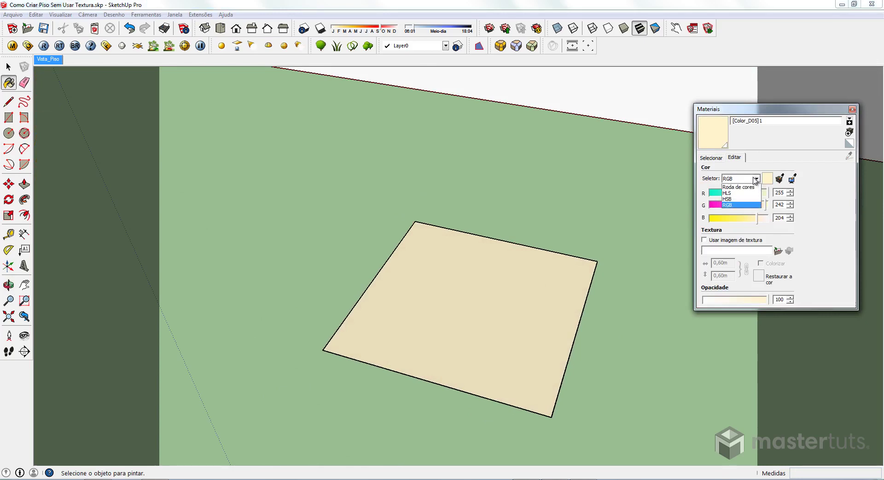
# Step: Lower the cream's HSB saturation to about 6, then load dark brown Cor_C20
pyautogui.click(750, 202)
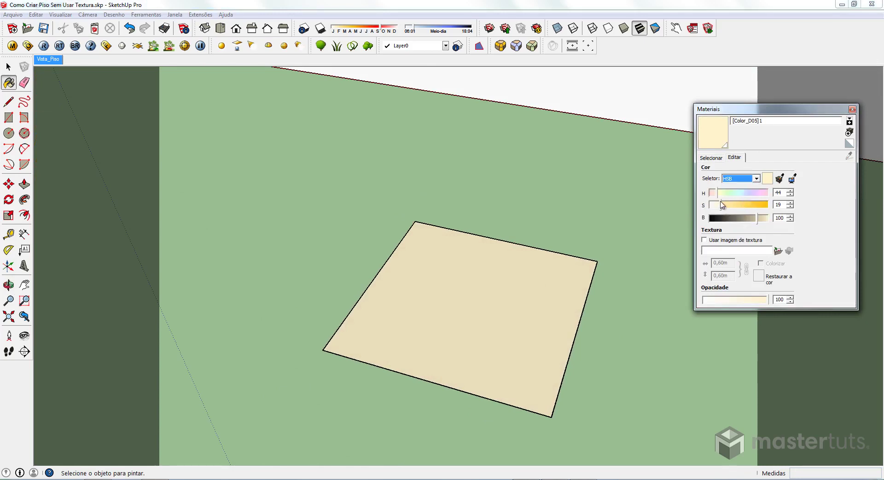
pyautogui.moveTo(721, 204); pyautogui.dragTo(720, 205)
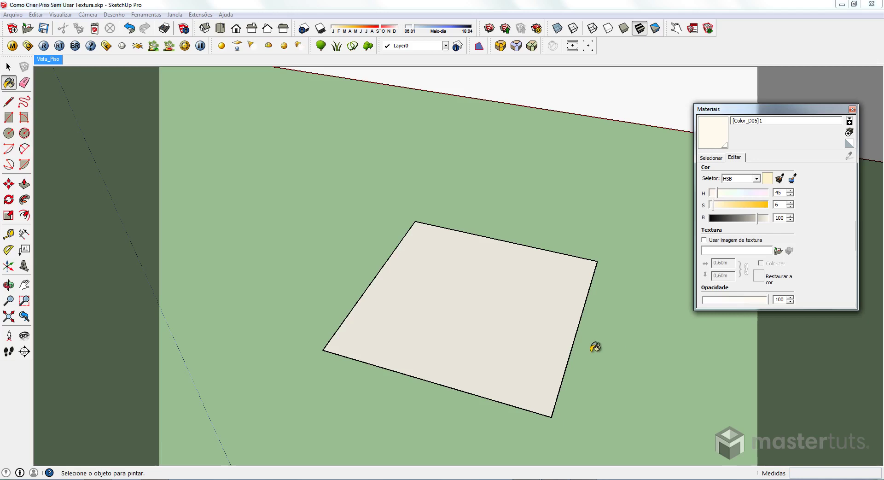
pyautogui.click(712, 158)
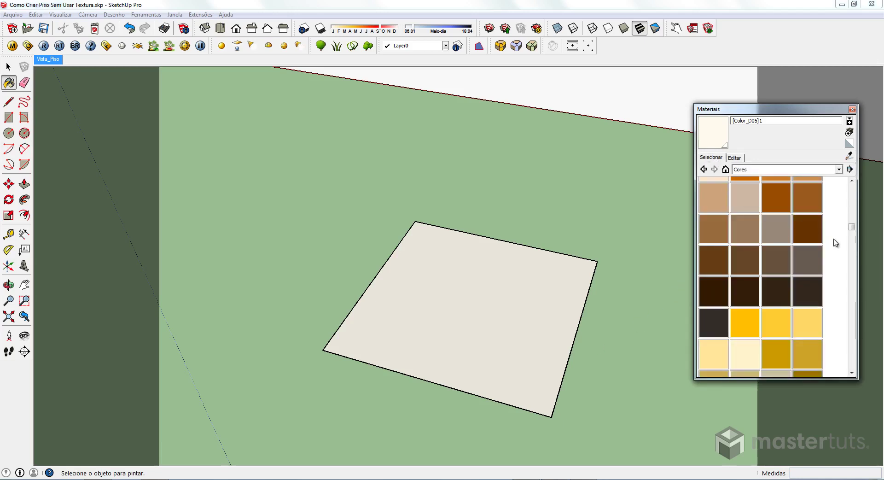
pyautogui.moveTo(851, 227); pyautogui.dragTo(853, 226)
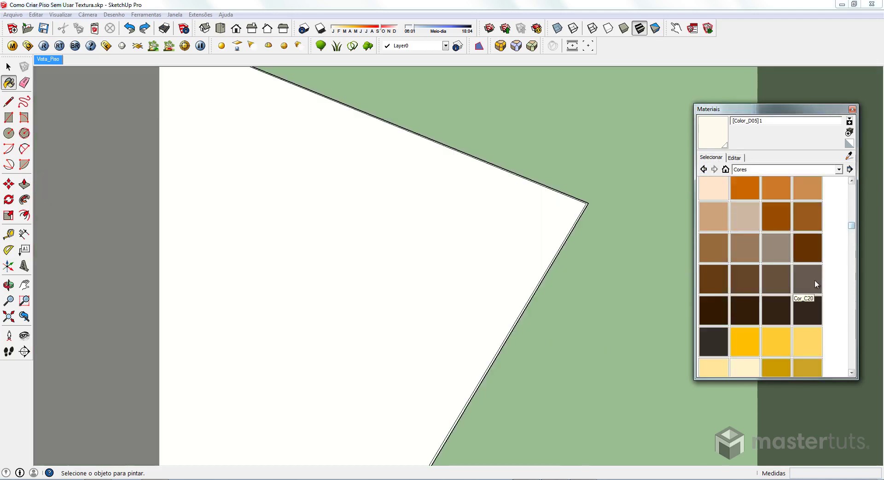
pyautogui.click(809, 281)
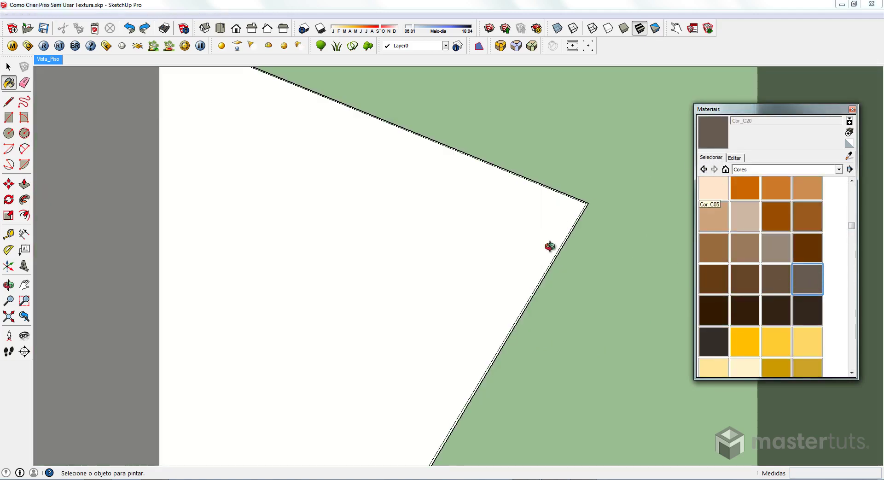
# Step: Paint the thin border strip along the square's edge with Cor_C20
pyautogui.moveTo(551, 245)
pyautogui.mouseDown(button='middle')
pyautogui.moveTo(562, 249)
pyautogui.moveTo(519, 287)
pyautogui.mouseUp(button='middle')
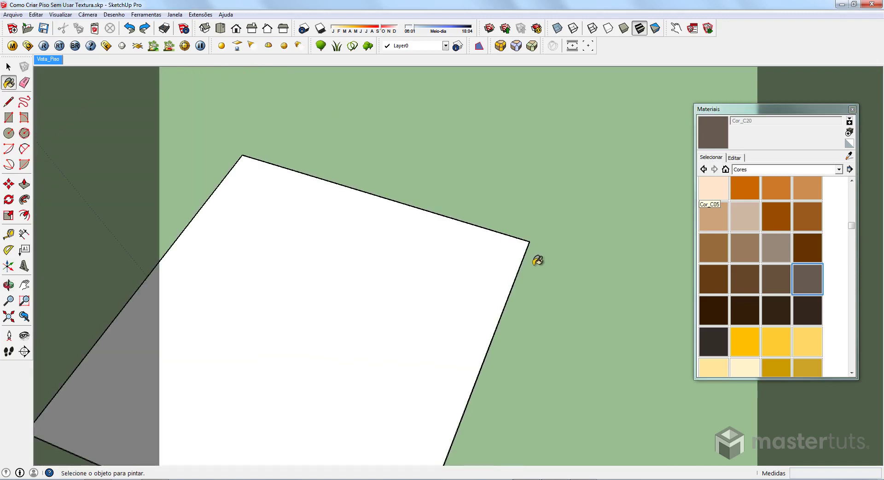
pyautogui.scroll(3, 519, 287)
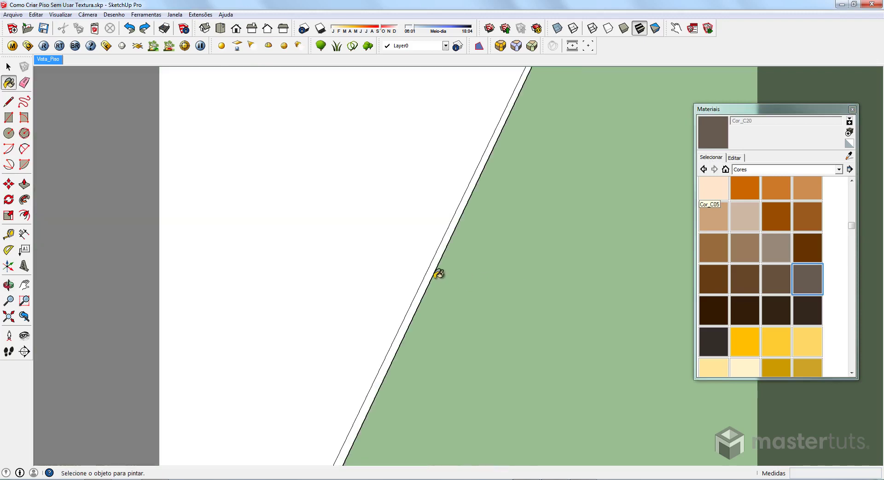
pyautogui.click(433, 272)
pyautogui.moveTo(502, 251)
pyautogui.mouseDown(button='middle')
pyautogui.moveTo(547, 351)
pyautogui.moveTo(494, 391)
pyautogui.moveTo(424, 310)
pyautogui.moveTo(343, 359)
pyautogui.moveTo(303, 303)
pyautogui.mouseUp(button='middle')
pyautogui.scroll(-1, 507, 263)
pyautogui.scroll(-2, 507, 265)
# Step: Zoom and orbit to look down on the bordered floor square
pyautogui.scroll(2, 438, 336)
pyautogui.scroll(2, 427, 360)
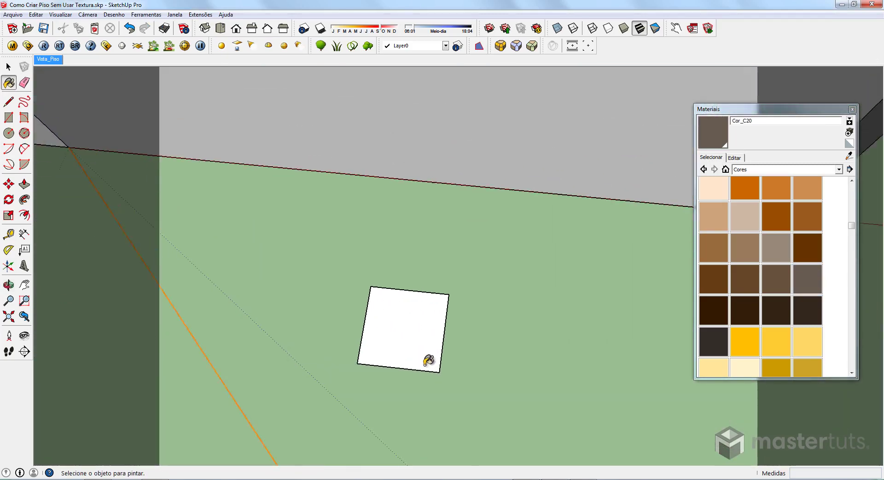
pyautogui.scroll(1, 399, 306)
pyautogui.scroll(2, 400, 306)
pyautogui.scroll(2, 411, 326)
pyautogui.moveTo(411, 326)
pyautogui.mouseDown(button='middle')
pyautogui.moveTo(513, 338)
pyautogui.moveTo(518, 377)
pyautogui.mouseUp(button='middle')
pyautogui.scroll(2, 490, 352)
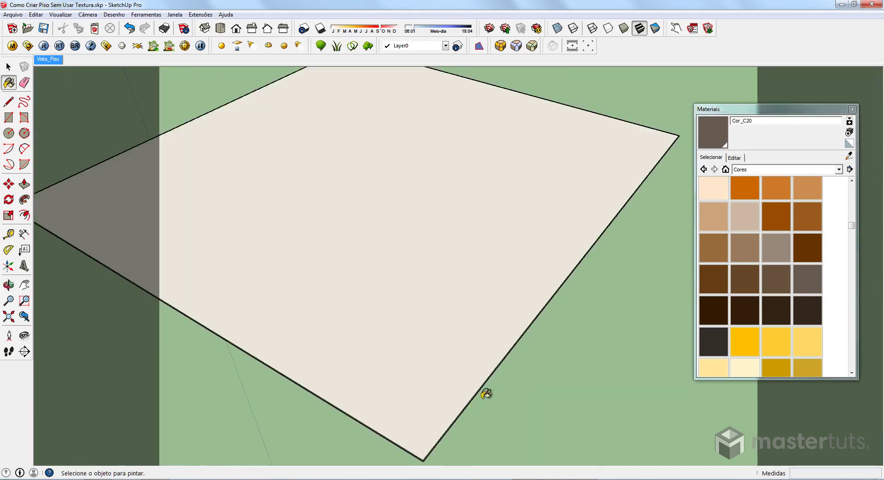
pyautogui.moveTo(474, 395)
pyautogui.mouseDown(button='middle')
pyautogui.moveTo(461, 410)
pyautogui.moveTo(631, 278)
pyautogui.moveTo(547, 248)
pyautogui.mouseUp(button='middle')
pyautogui.scroll(-4, 631, 278)
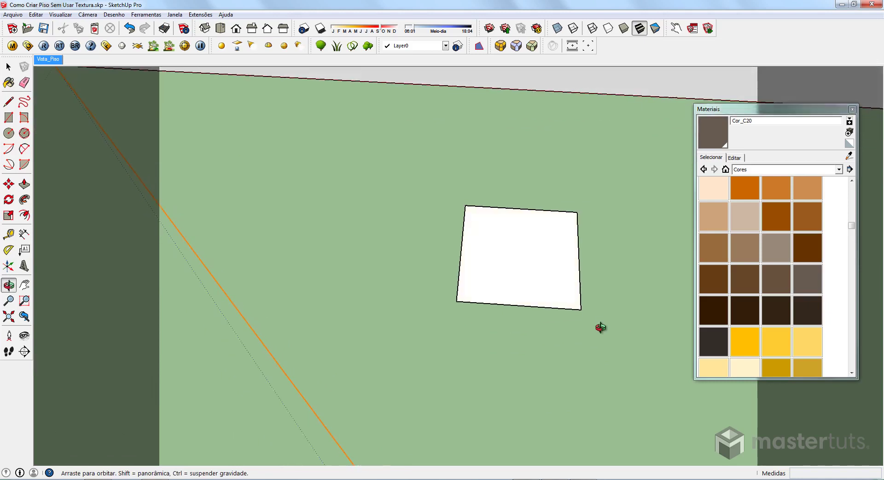
pyautogui.scroll(1, 547, 247)
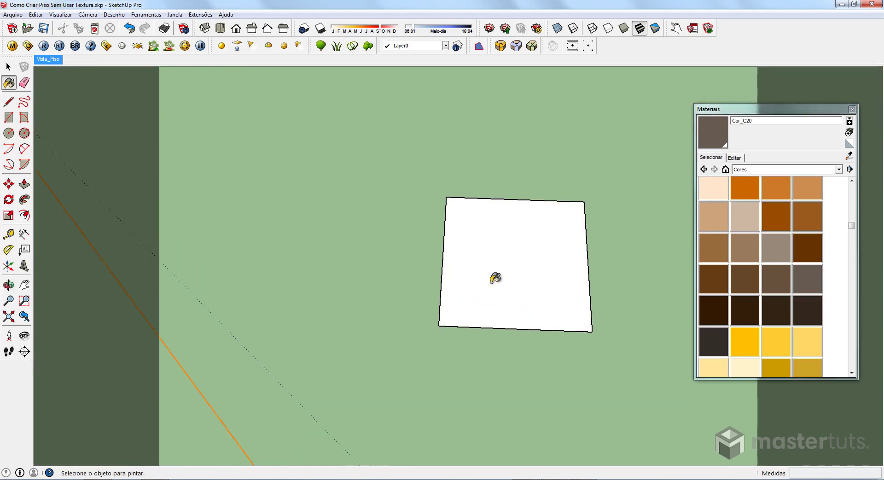
# Step: Convert the painted face into a single 1024 × 1024 texture with Converter em textura única
pyautogui.press('space')
pyautogui.rightClick(521, 256)
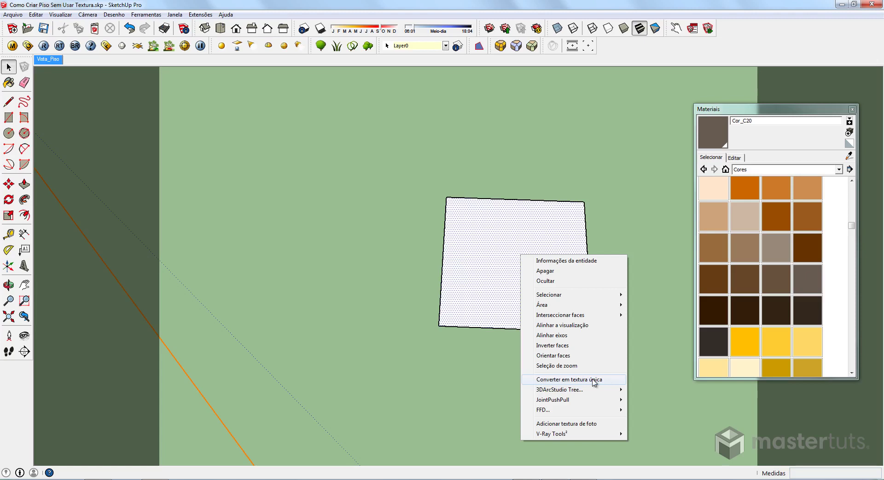
pyautogui.click(594, 380)
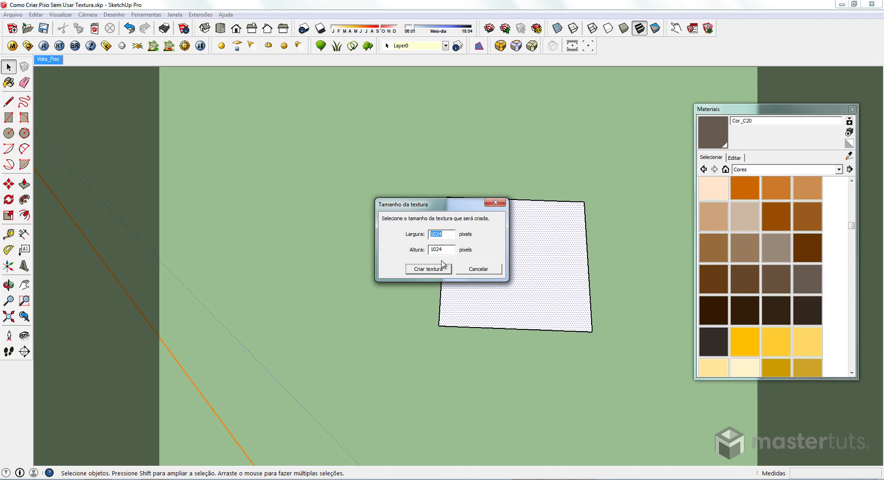
pyautogui.click(431, 274)
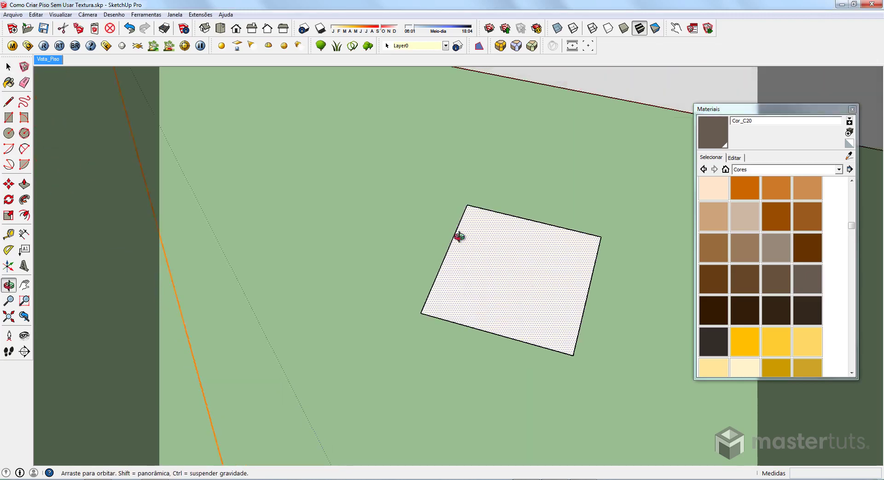
# Step: Inspect the textured square and box-select the whole of it
pyautogui.moveTo(566, 306)
pyautogui.mouseDown(button='middle')
pyautogui.moveTo(535, 278)
pyautogui.moveTo(630, 342)
pyautogui.moveTo(518, 269)
pyautogui.moveTo(520, 324)
pyautogui.mouseUp(button='middle')
pyautogui.scroll(3, 443, 260)
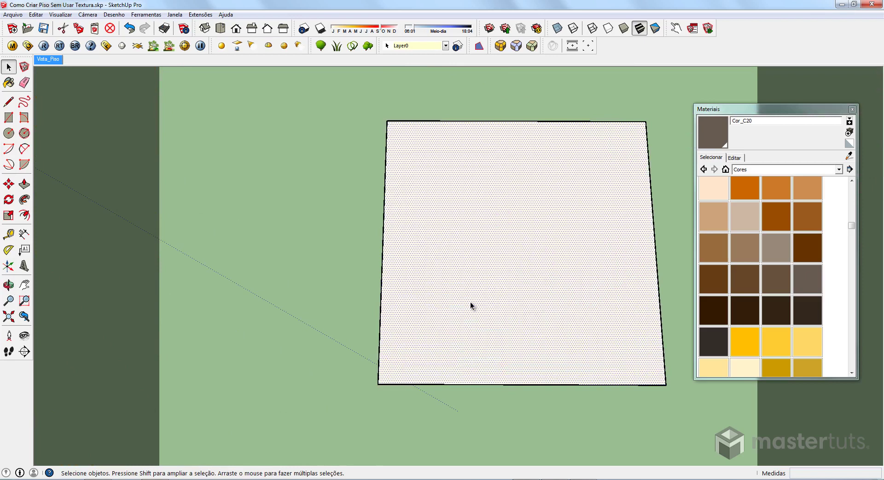
pyautogui.scroll(-2, 471, 302)
pyautogui.scroll(-2, 479, 315)
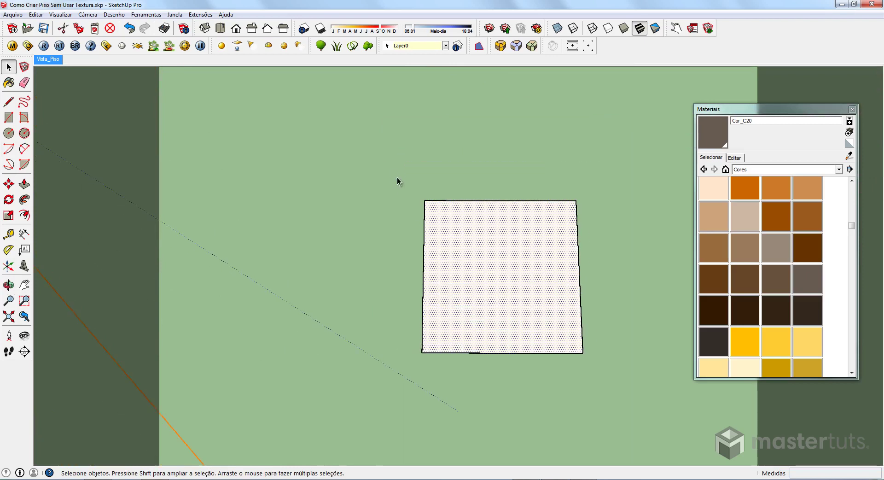
pyautogui.moveTo(378, 142); pyautogui.dragTo(659, 434)
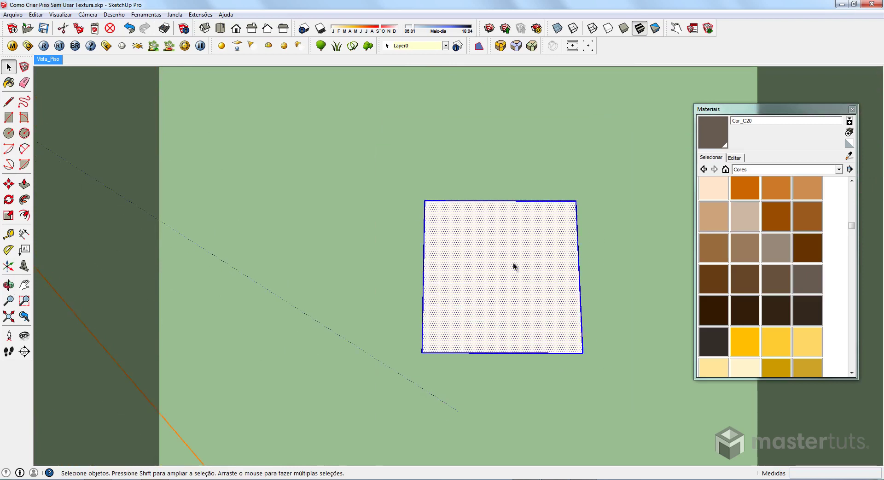
# Step: Apply Combinar texturas to the square and answer Sim to erase its inner edges
pyautogui.rightClick(511, 236)
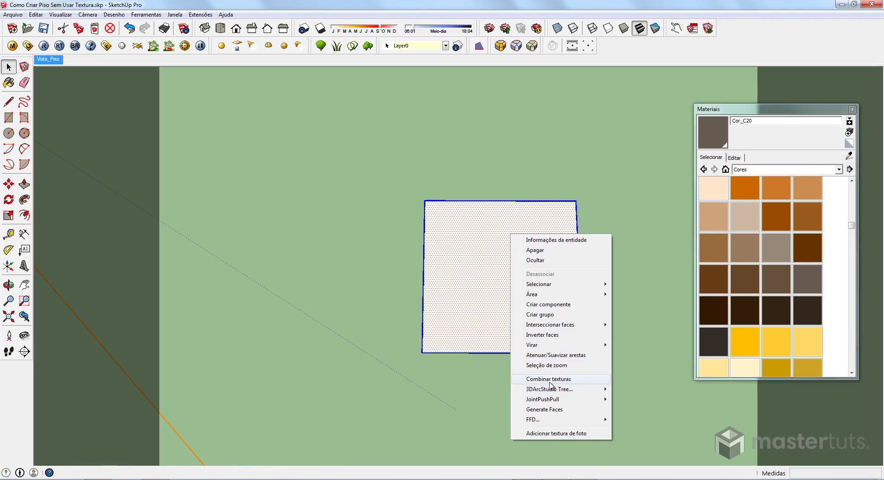
pyautogui.click(547, 381)
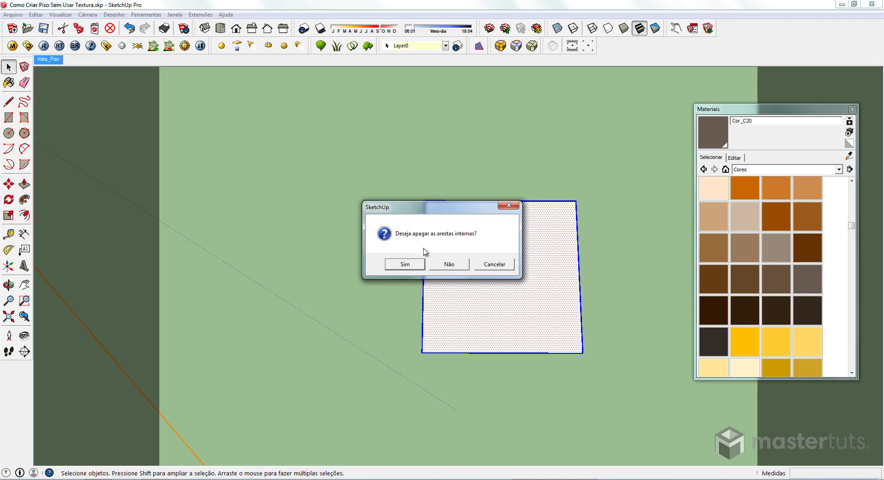
pyautogui.click(405, 265)
pyautogui.moveTo(547, 312)
pyautogui.mouseDown(button='middle')
pyautogui.moveTo(574, 386)
pyautogui.moveTo(535, 405)
pyautogui.moveTo(537, 395)
pyautogui.moveTo(567, 404)
pyautogui.moveTo(515, 344)
pyautogui.moveTo(529, 421)
pyautogui.moveTo(556, 438)
pyautogui.mouseUp(button='middle')
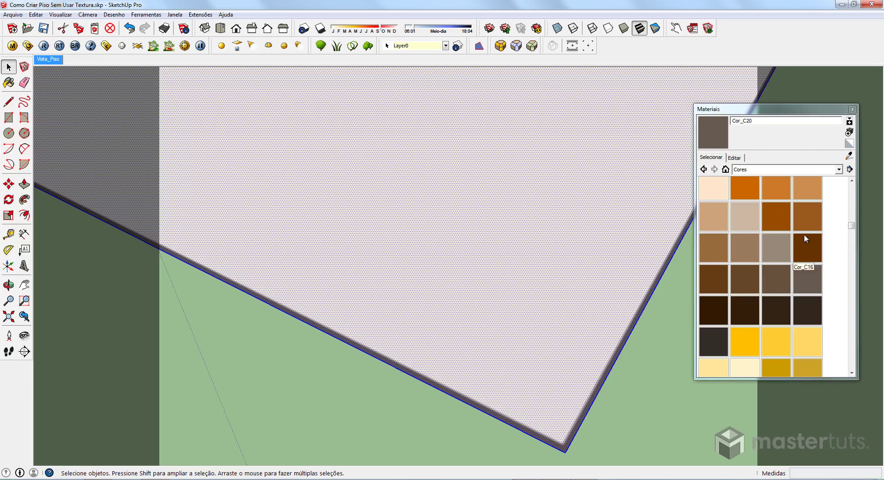
# Step: Sample the square's texture as a material named Porcelanato, then show the Vista_Piso scene
pyautogui.click(850, 157)
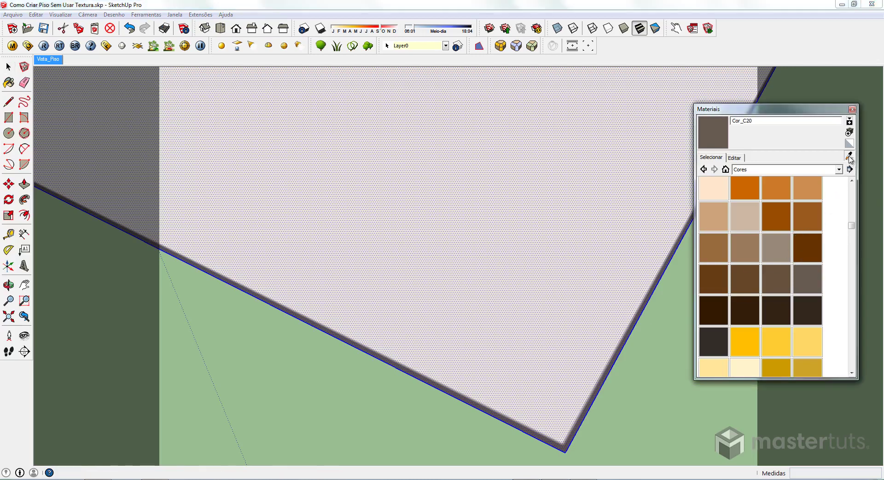
pyautogui.click(502, 292)
pyautogui.scroll(-1, 497, 351)
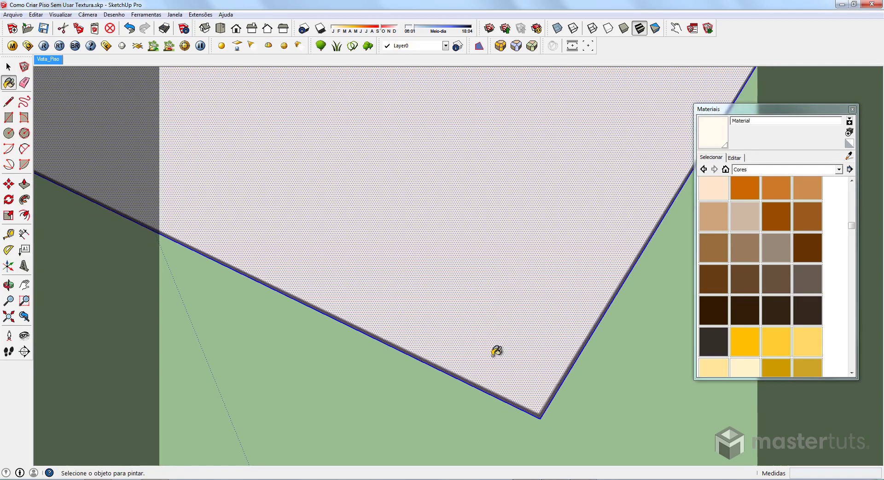
pyautogui.scroll(-1, 497, 351)
pyautogui.scroll(-5, 498, 375)
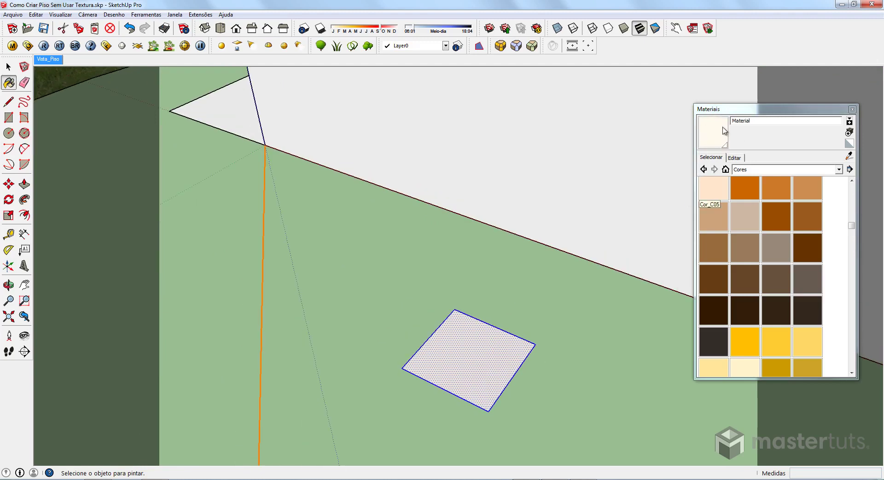
pyautogui.click(753, 121)
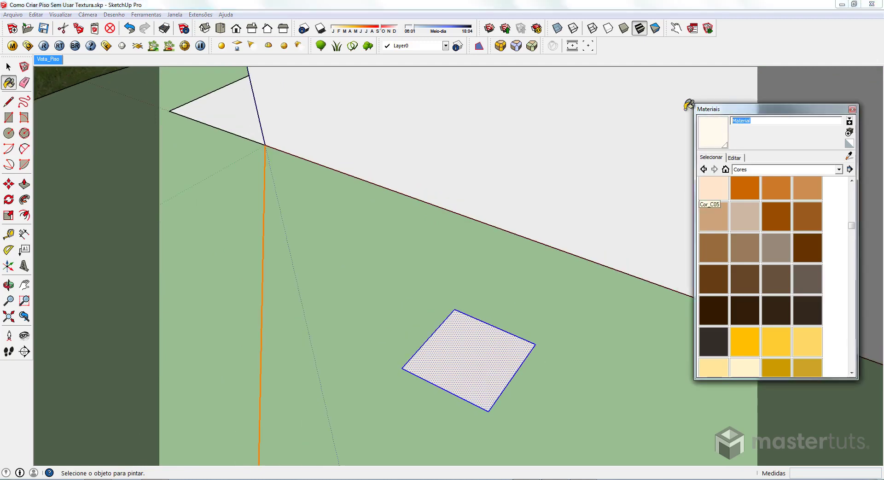
pyautogui.write('Po')
pyautogui.write('nato')
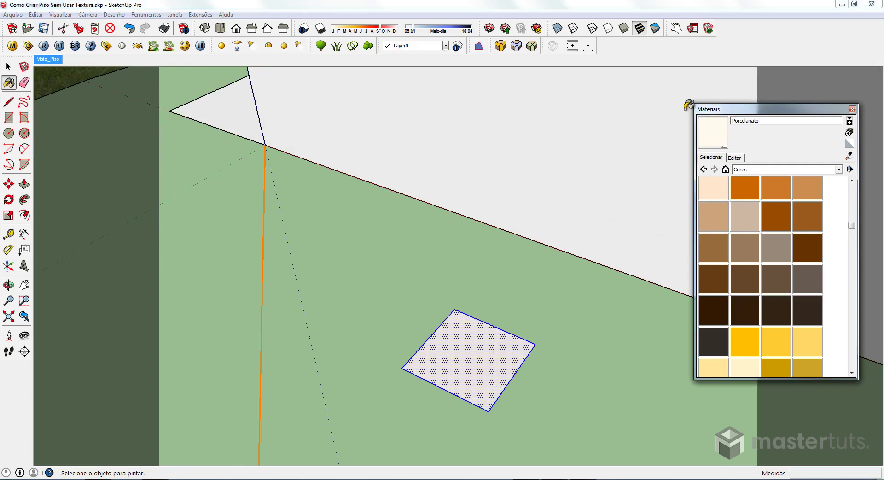
pyautogui.click(44, 62)
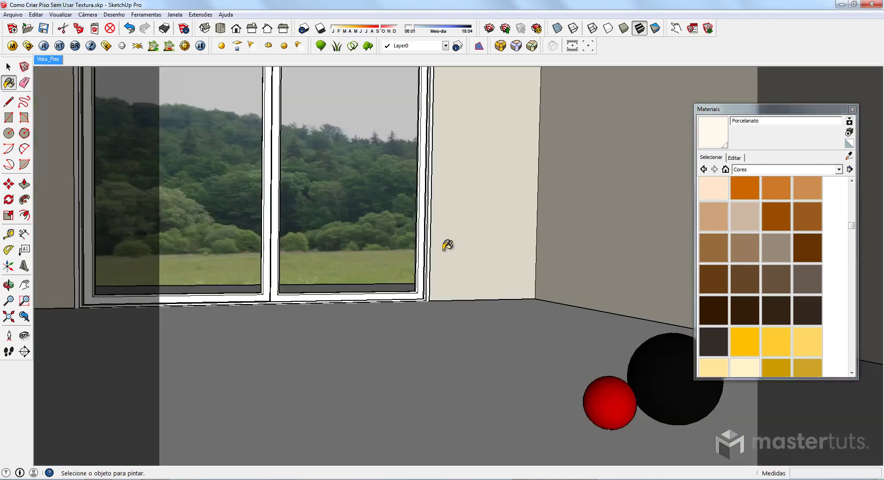
# Step: Paint the Vista_Piso floor with the cream Porcelanato tile material and orbit closer to see the tile grid
pyautogui.press('space')
pyautogui.hotkey('ctrl', 'a')
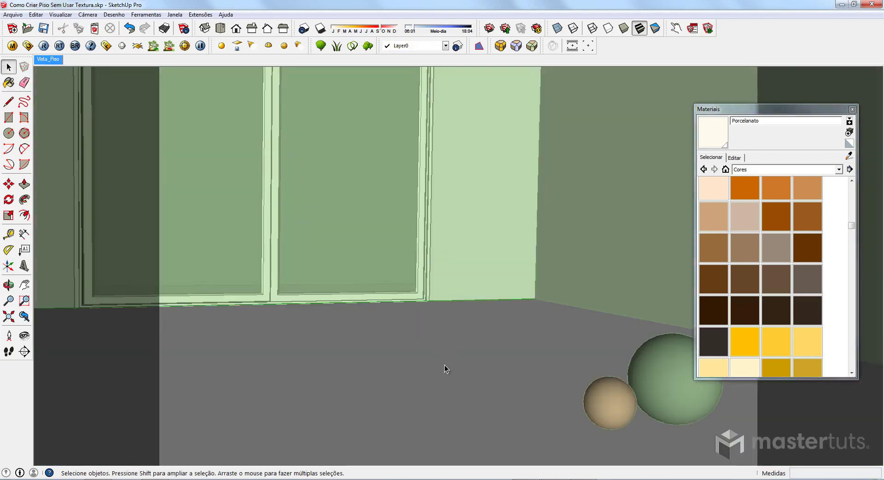
pyautogui.click(714, 132)
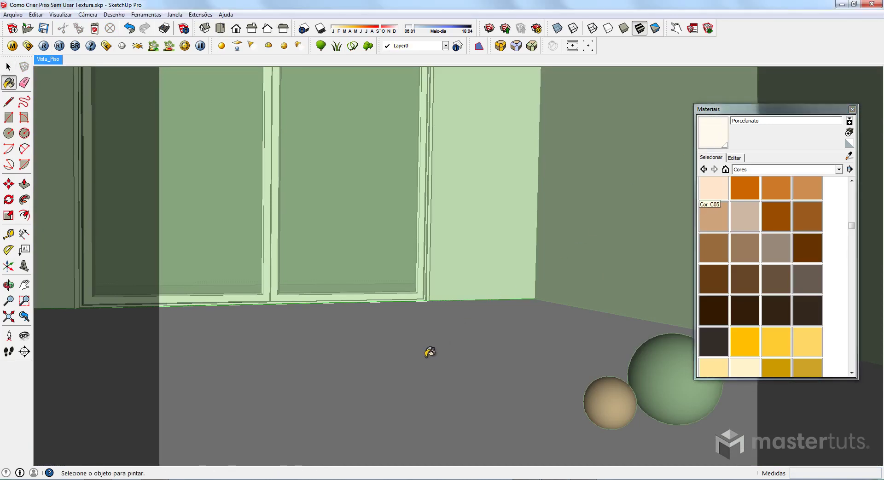
pyautogui.click(429, 352)
pyautogui.moveTo(424, 322)
pyautogui.mouseDown(button='middle')
pyautogui.moveTo(345, 347)
pyautogui.moveTo(458, 244)
pyautogui.moveTo(462, 328)
pyautogui.moveTo(470, 336)
pyautogui.moveTo(509, 298)
pyautogui.moveTo(533, 316)
pyautogui.moveTo(535, 351)
pyautogui.moveTo(469, 343)
pyautogui.moveTo(369, 308)
pyautogui.moveTo(519, 338)
pyautogui.moveTo(600, 338)
pyautogui.moveTo(516, 339)
pyautogui.moveTo(549, 342)
pyautogui.moveTo(542, 335)
pyautogui.mouseUp(button='middle')
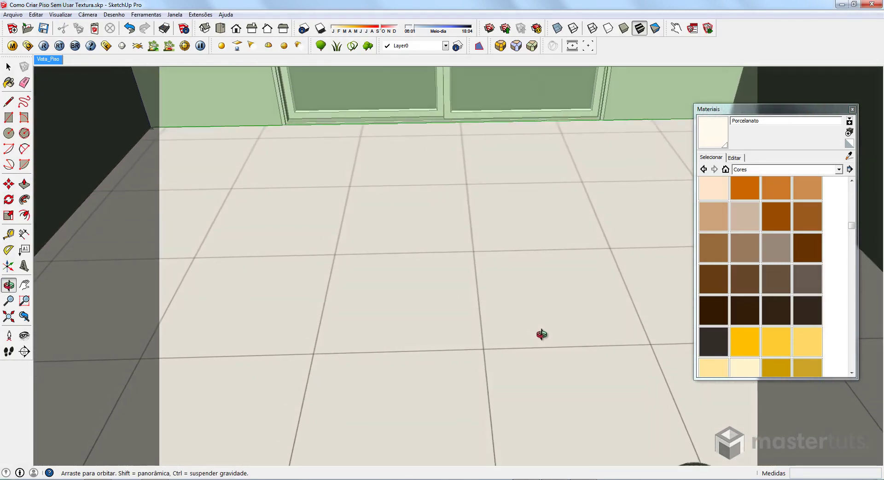
# Step: Reposition the floor's Porcelanato texture so the tiles start at the corner beside the glass doors
pyautogui.press('b')
pyautogui.rightClick(479, 239)
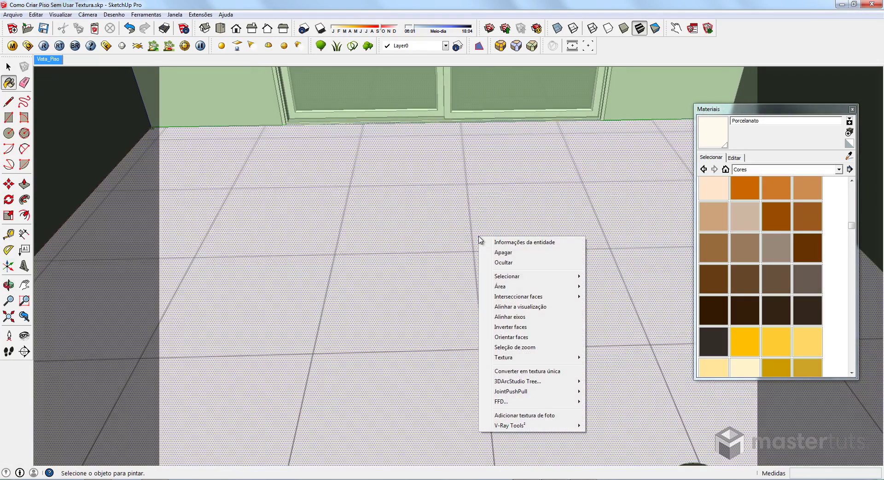
pyautogui.moveTo(504, 358)
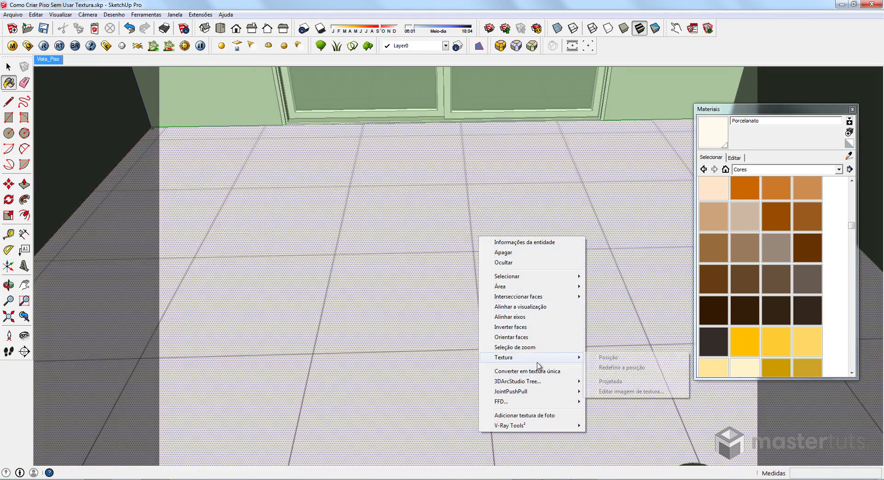
pyautogui.click(610, 358)
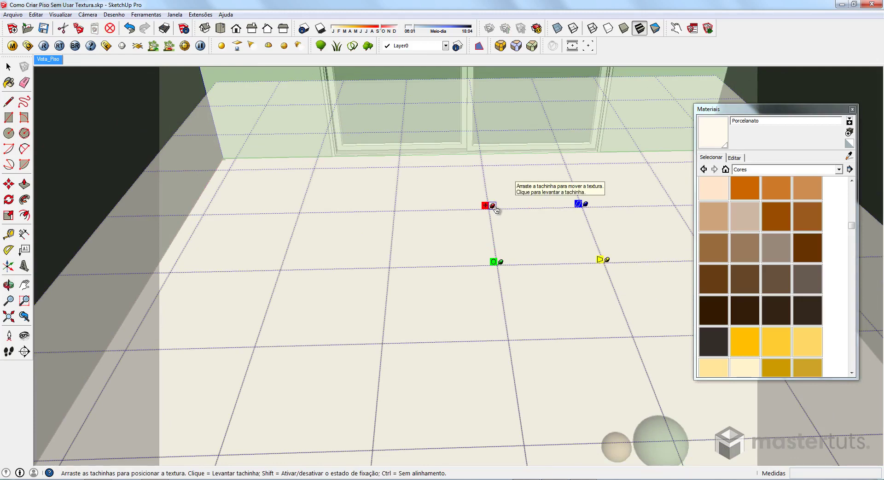
pyautogui.moveTo(494, 207); pyautogui.dragTo(233, 156)
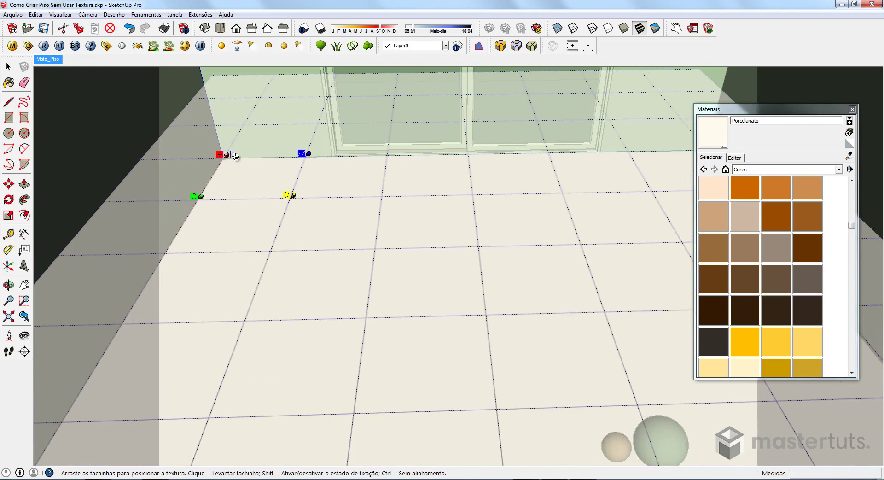
pyautogui.moveTo(312, 189); pyautogui.dragTo(442, 198, button='middle')
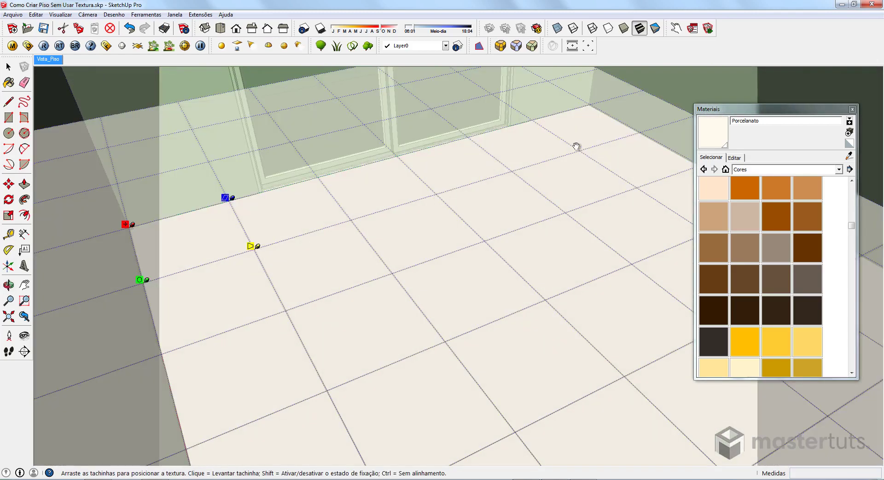
pyautogui.rightClick(488, 176)
pyautogui.click(515, 186)
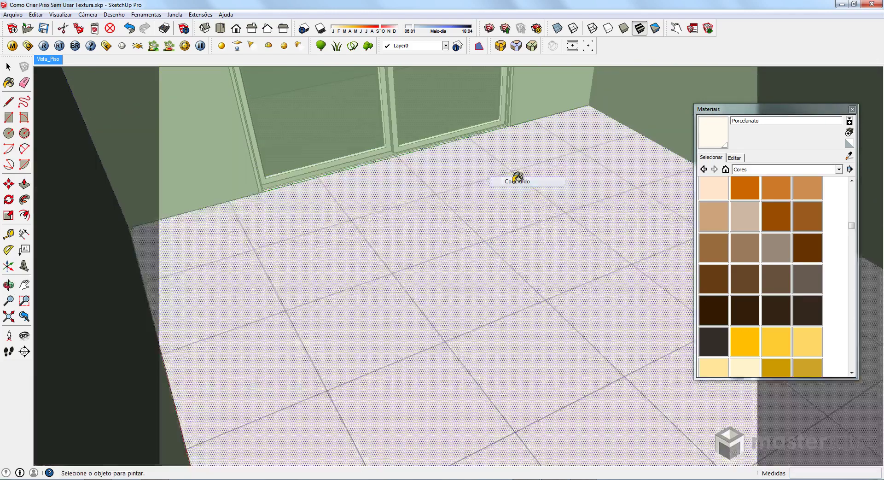
pyautogui.moveTo(525, 211)
pyautogui.mouseDown(button='middle')
pyautogui.moveTo(415, 189)
pyautogui.moveTo(503, 176)
pyautogui.moveTo(400, 184)
pyautogui.mouseUp(button='middle')
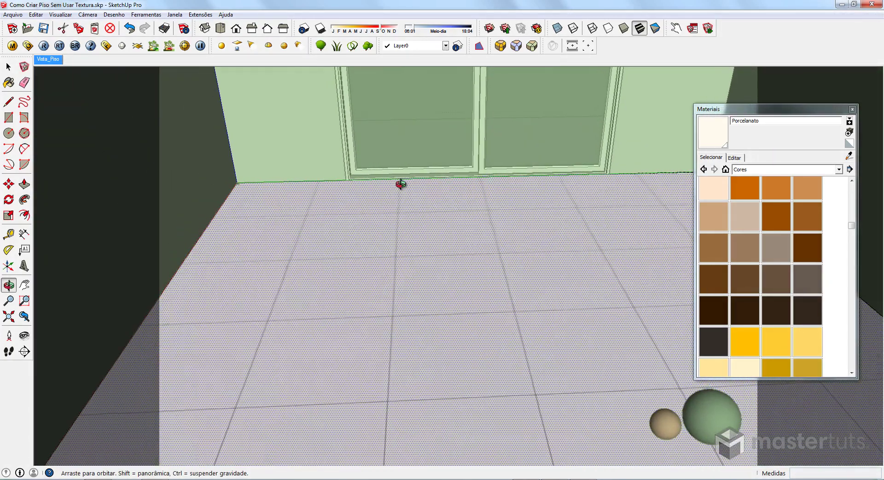
# Step: Return to the Vista_Piso scene and tilt the camera down to show more floor and both spheres
pyautogui.press('b')
pyautogui.click(49, 60)
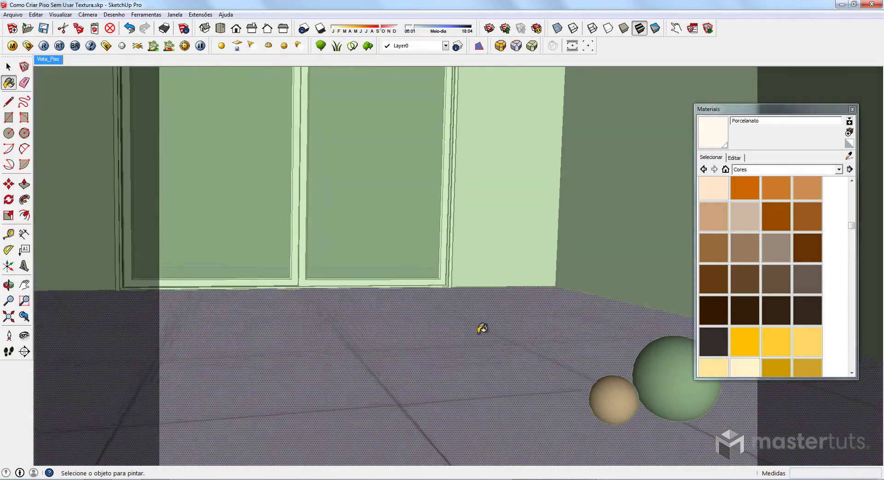
pyautogui.press('o')
pyautogui.moveTo(424, 329); pyautogui.dragTo(428, 291)
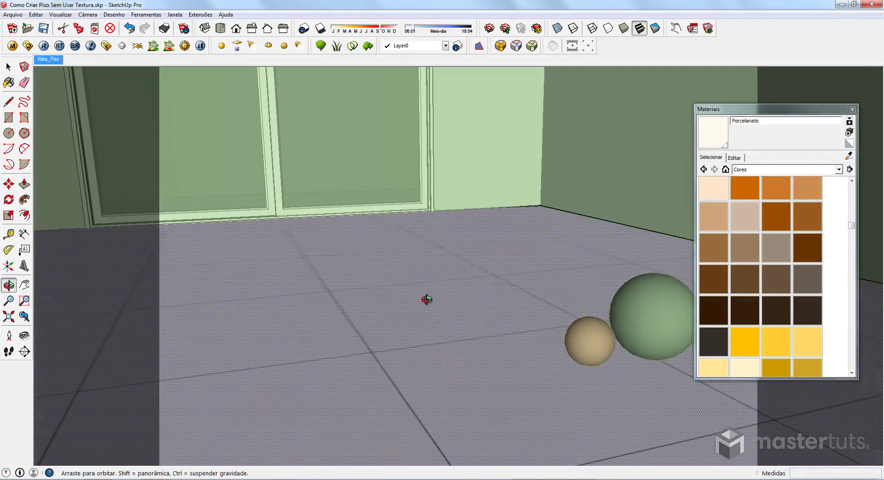
pyautogui.press('b')
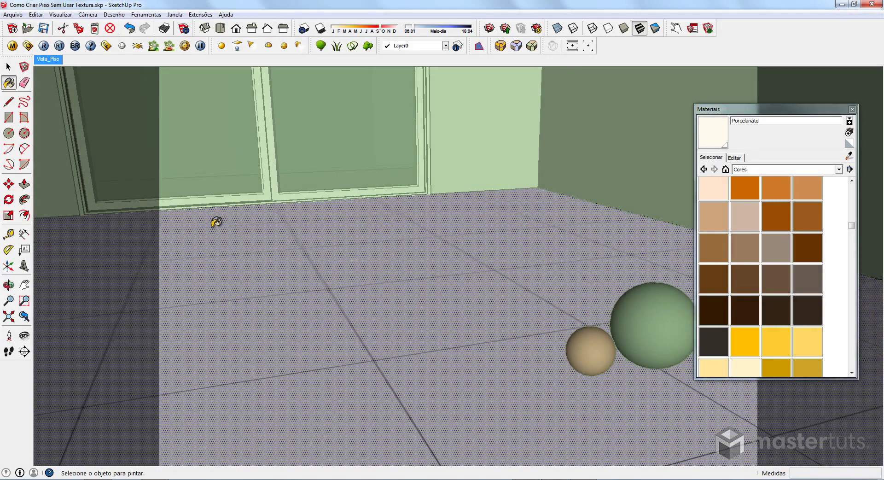
pyautogui.rightClick(50, 60)
# Step: Update the Vista_Piso scene with the current camera (Atualizar) and start a V-Ray render
pyautogui.click(78, 101)
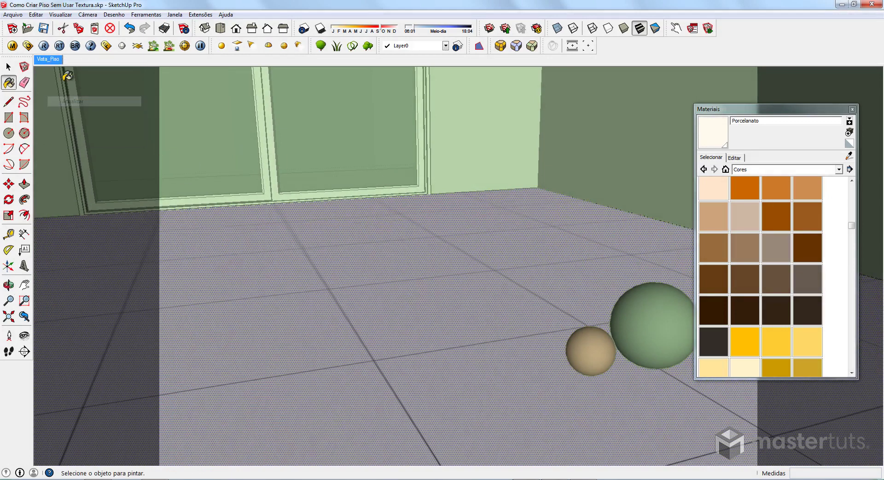
pyautogui.click(44, 45)
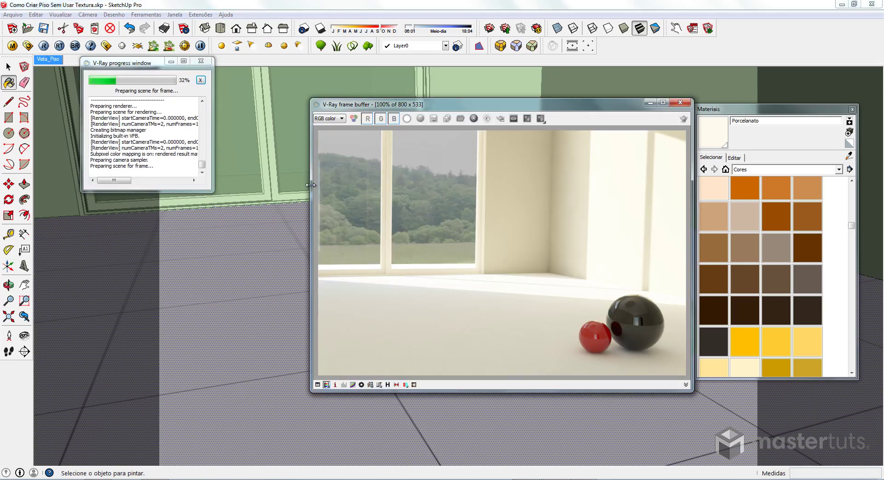